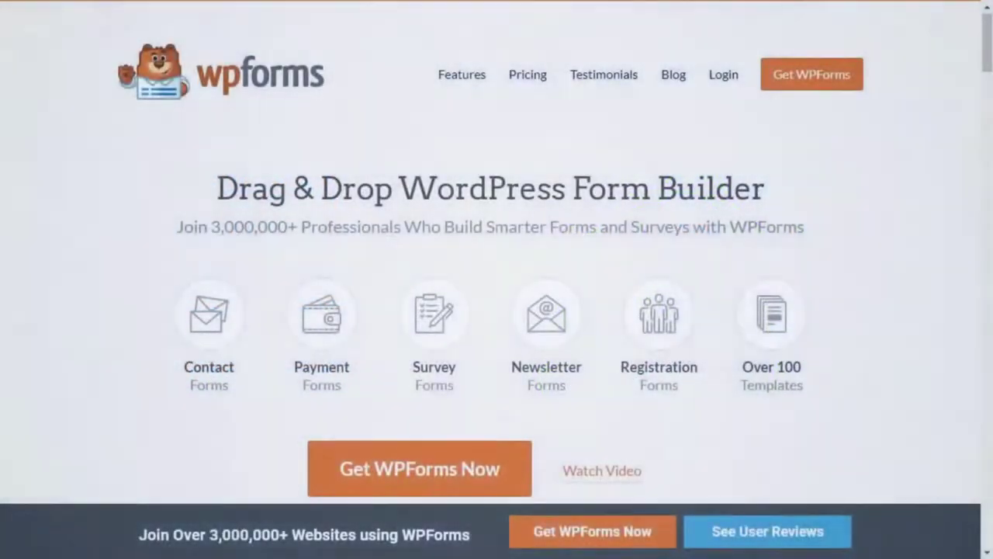
Review the WPForms feature overview and the OptinMonster page's steps for creating and targeting offers.
scroll(497, 279, down, 3)
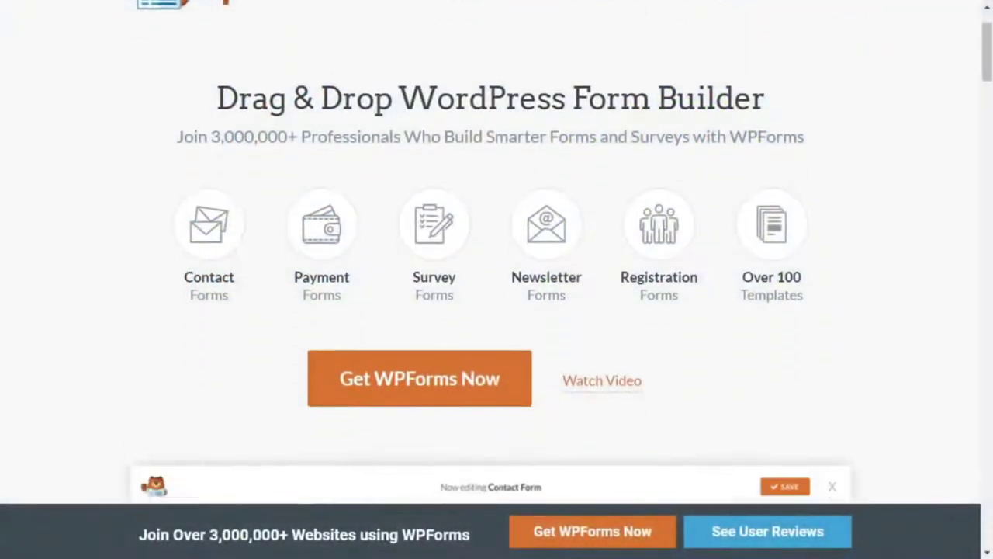
scroll(496, 279, down, 7)
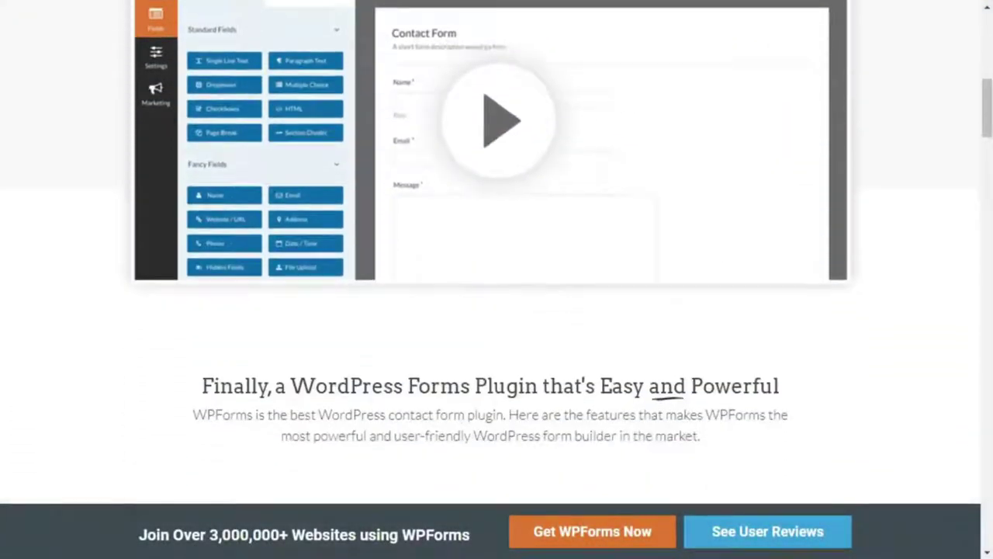
scroll(497, 279, down, 7)
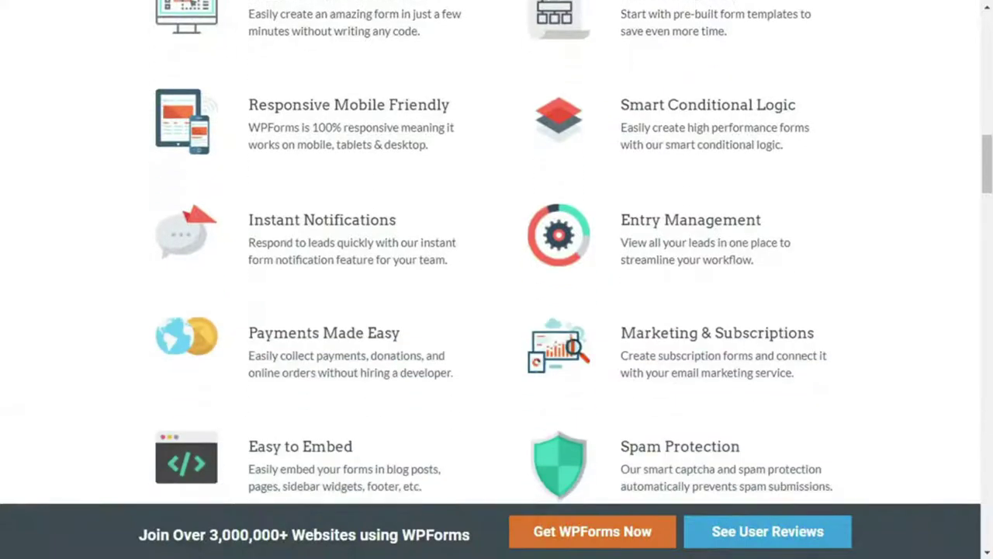
scroll(496, 280, down, 1)
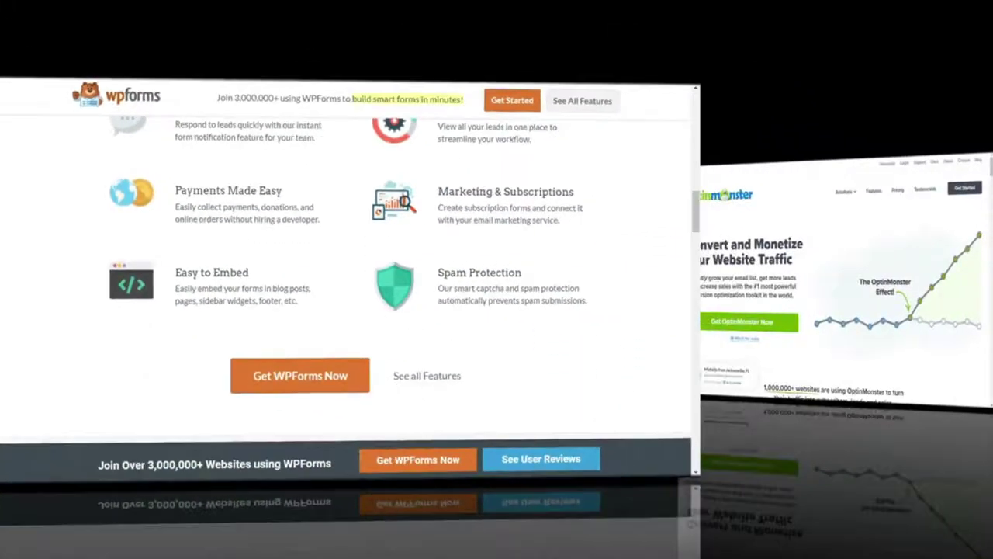
scroll(496, 279, down, 5)
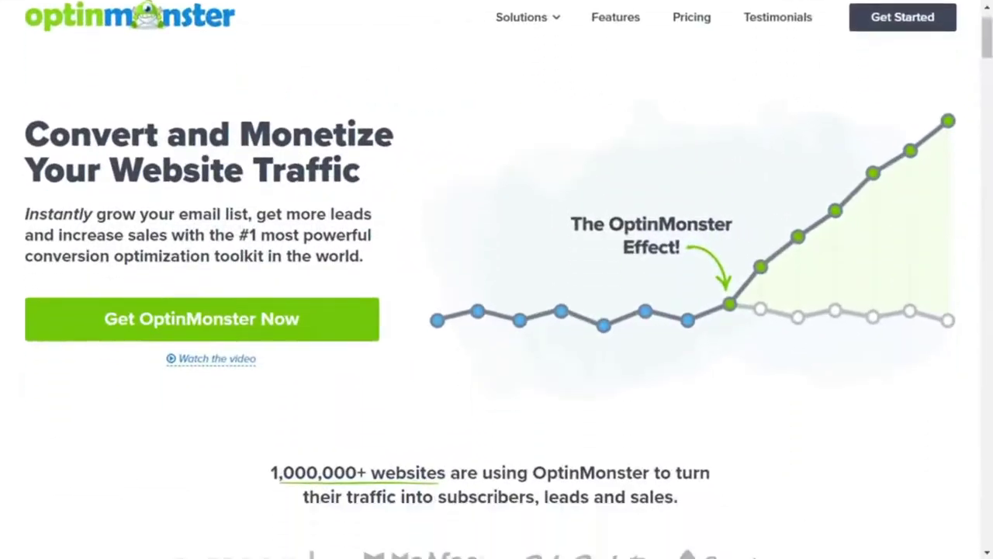
scroll(497, 279, down, 5)
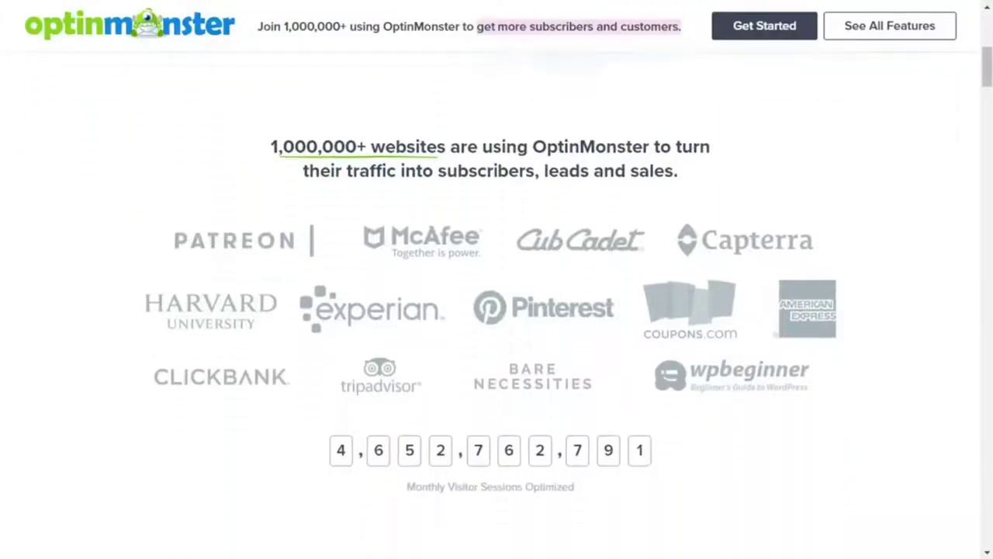
scroll(496, 311, down, 5)
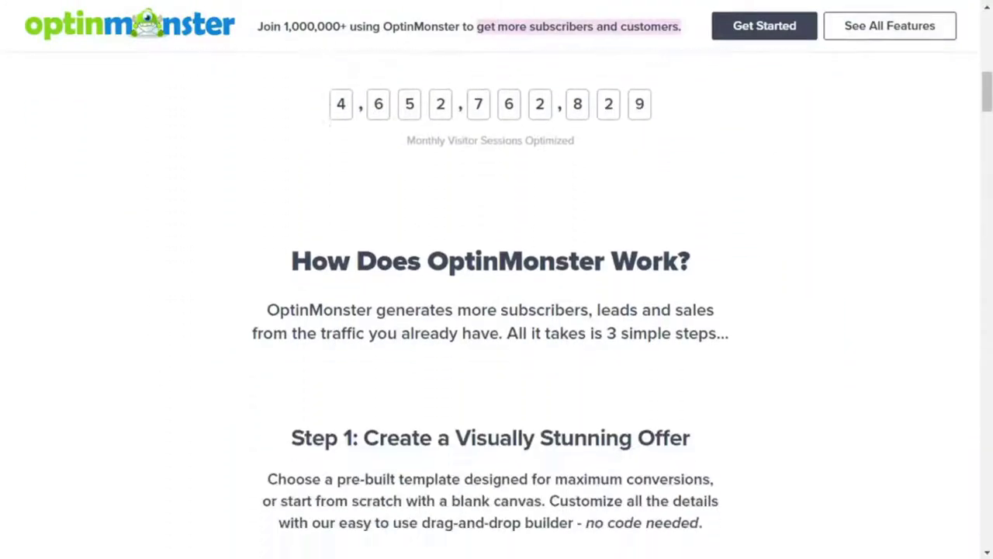
scroll(496, 311, down, 5)
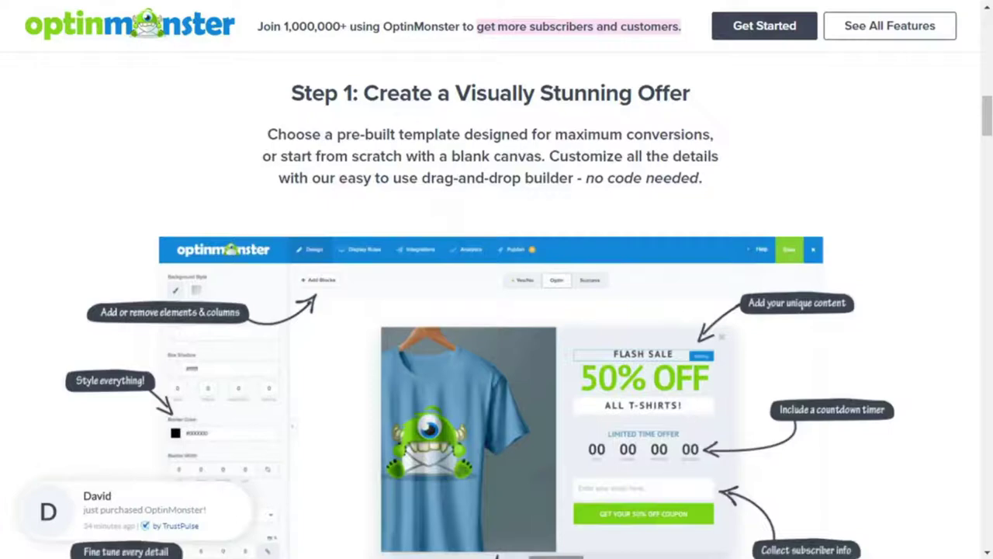
scroll(496, 310, down, 5)
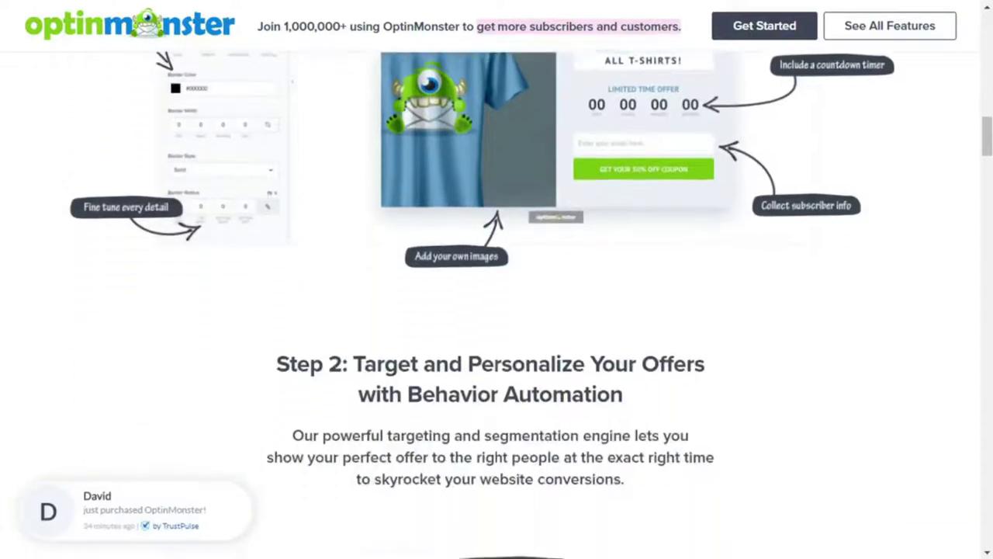
scroll(496, 310, down, 5)
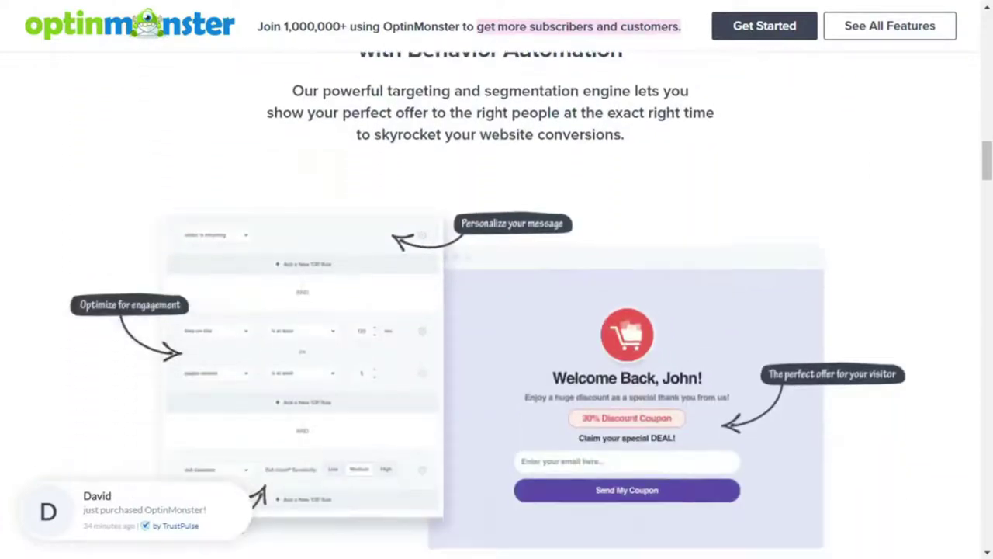
scroll(496, 310, down, 3)
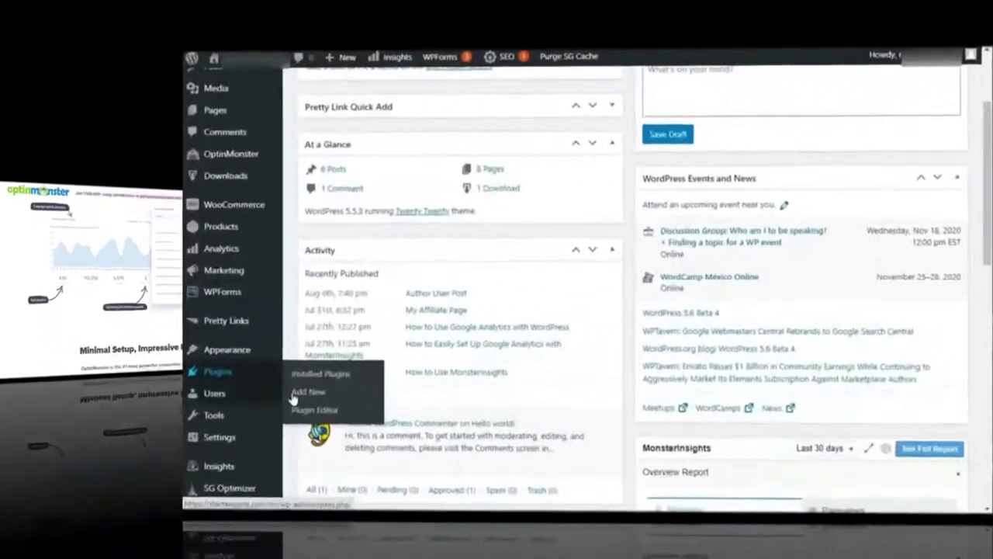
Open the page for adding new WordPress plugins and search for WPForms.
click(144, 414)
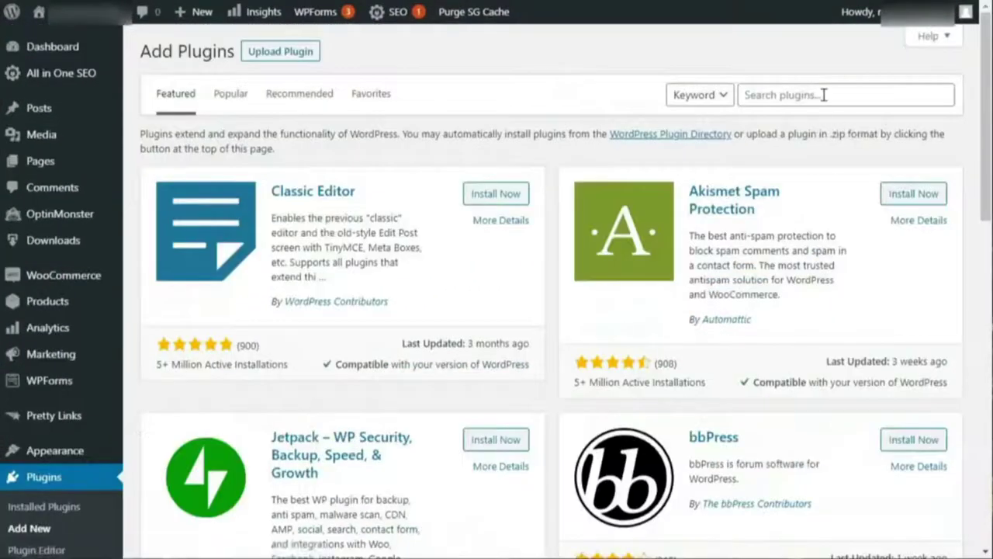
click(823, 95)
text(WPForms)
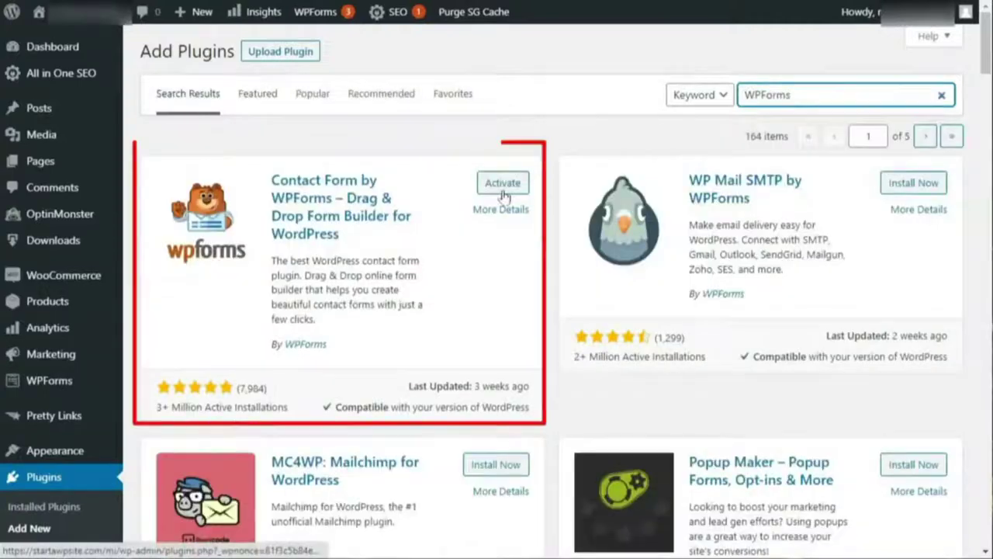
Install the Surveys and Polls Addon from the WPForms addons page.
mouse_move(91, 385)
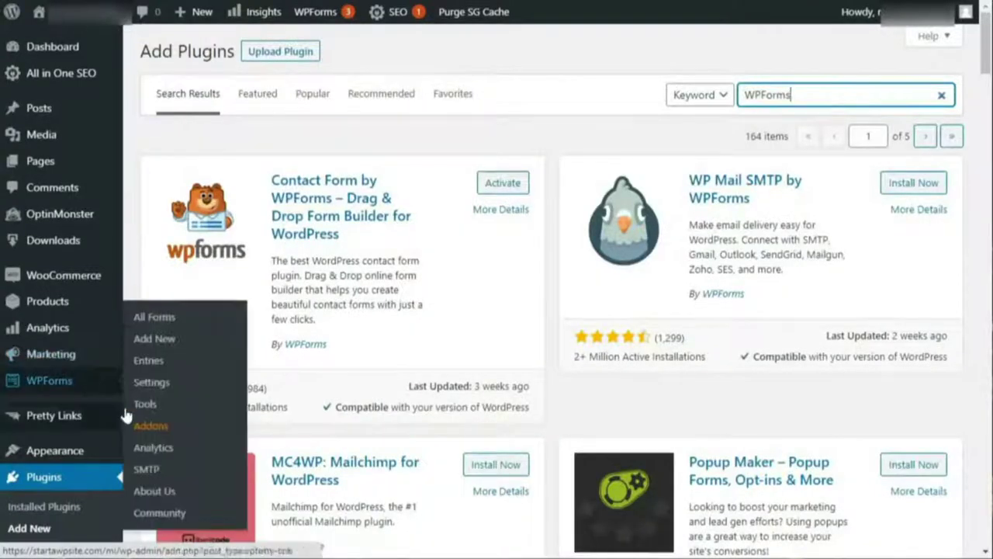
click(150, 425)
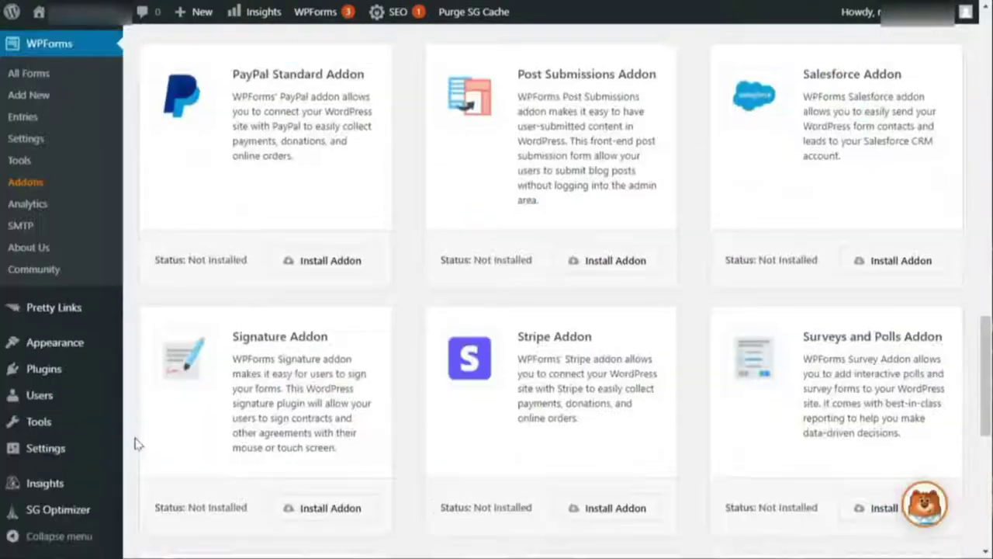
scroll(352, 427, down, 2)
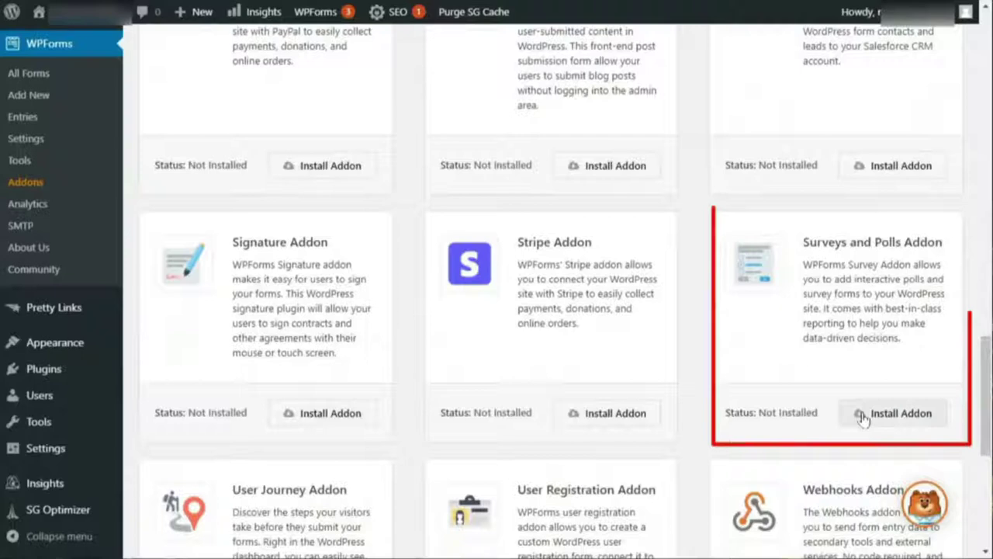
click(860, 415)
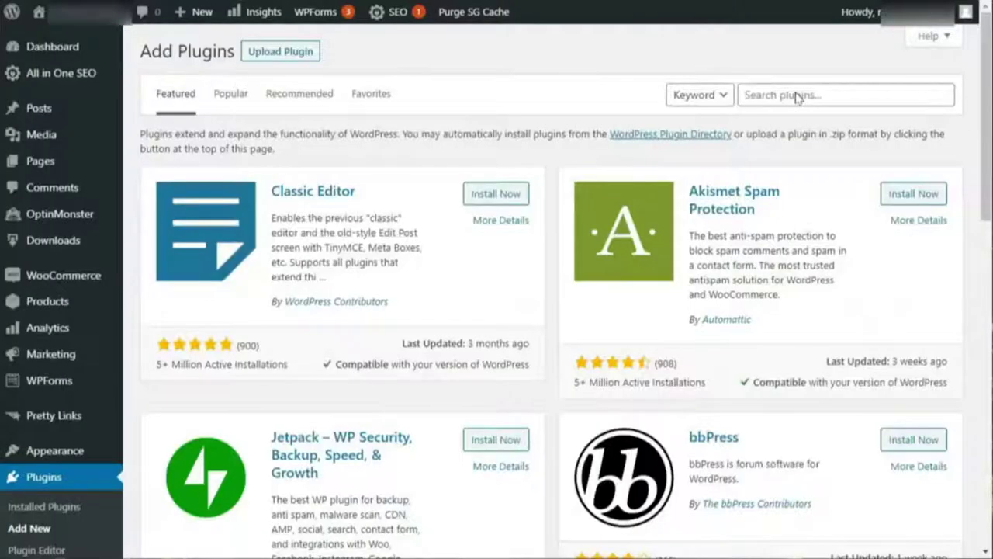
click(797, 94)
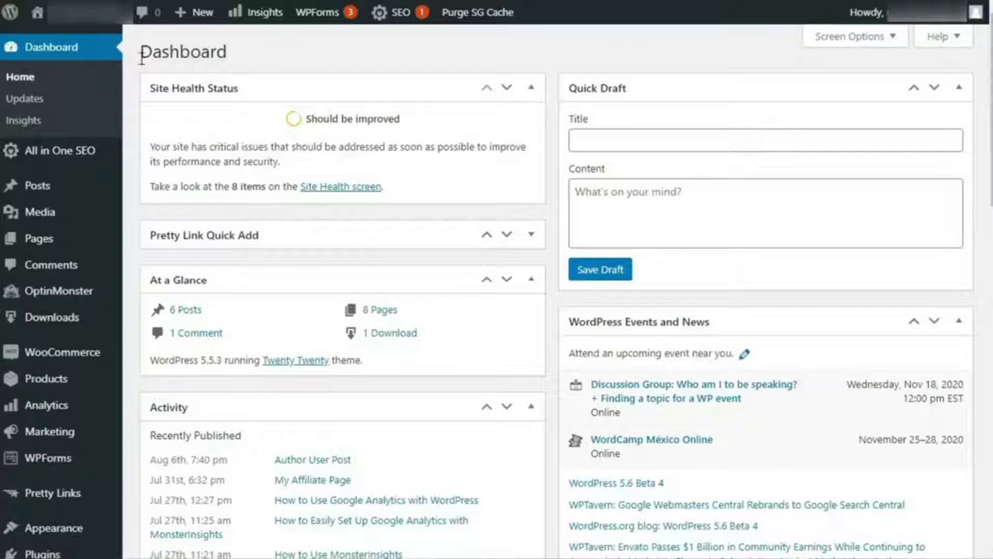
Create a new WPForms form named Site Visitor Survey from the Survey Form template.
mouse_move(91, 466)
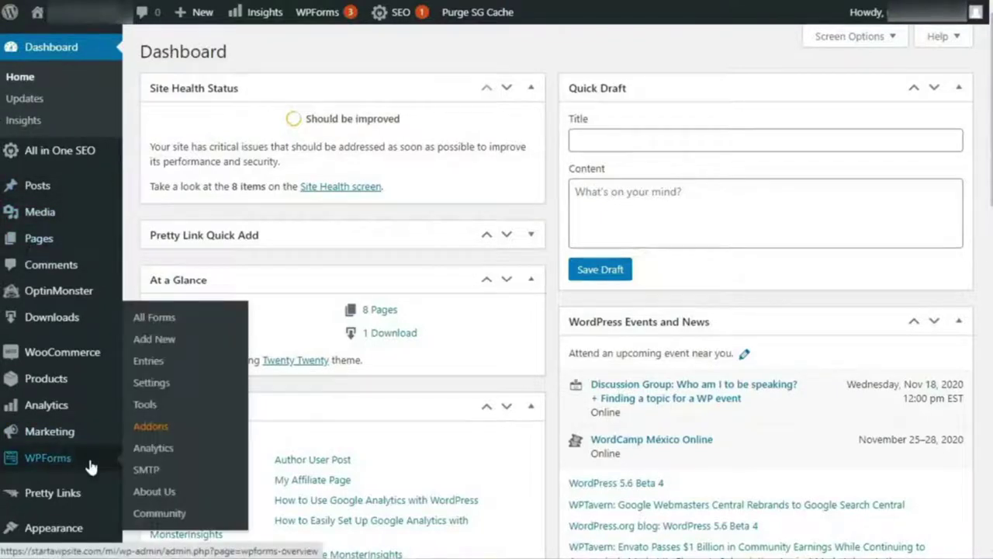
click(159, 344)
text(Site Visitor Survey)
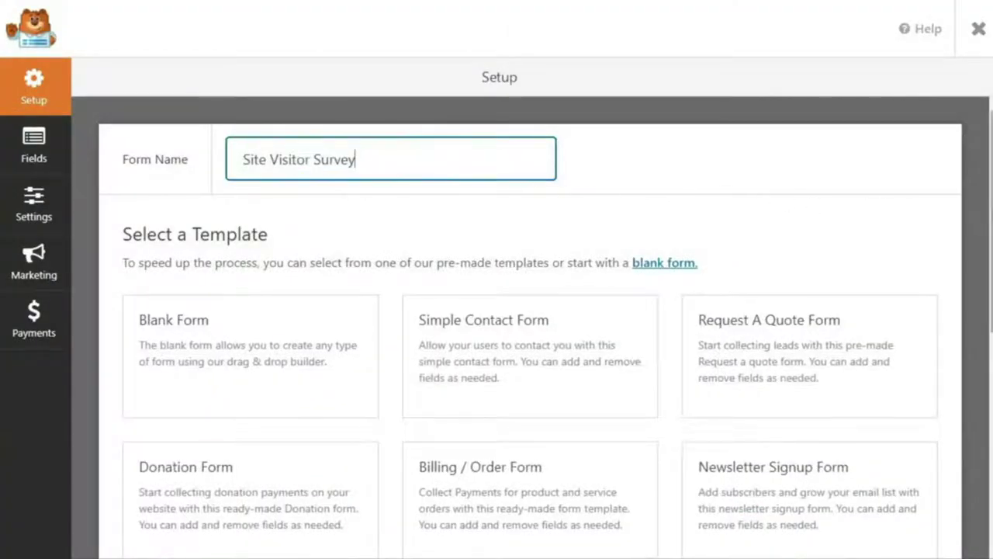
scroll(893, 399, down, 5)
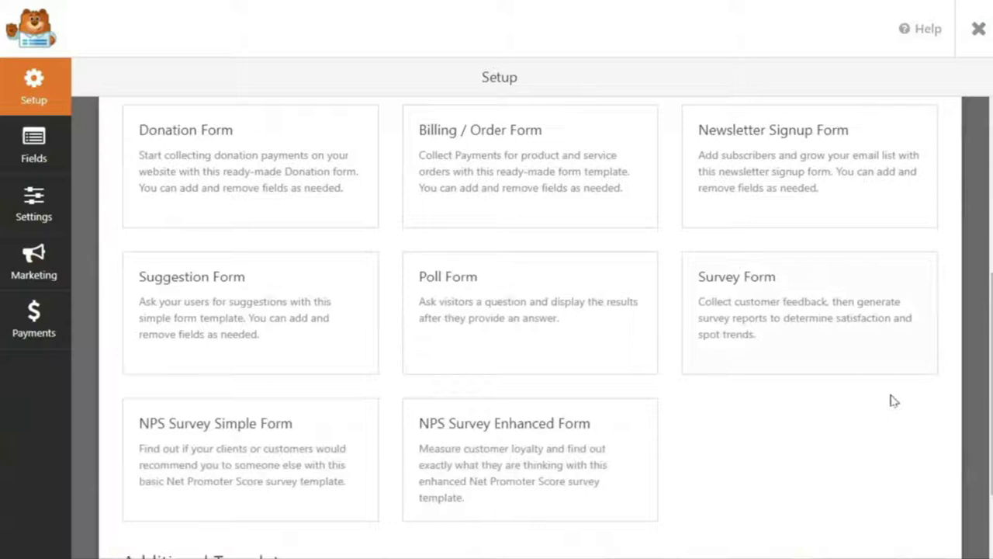
click(785, 318)
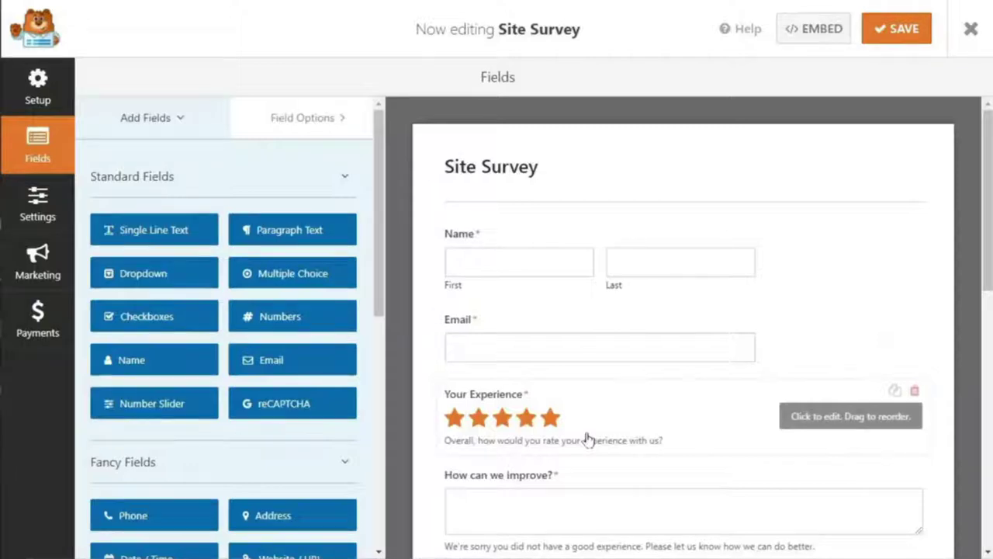
Open the options of the Your Experience rating field and examine its icon and icon size choices.
click(587, 439)
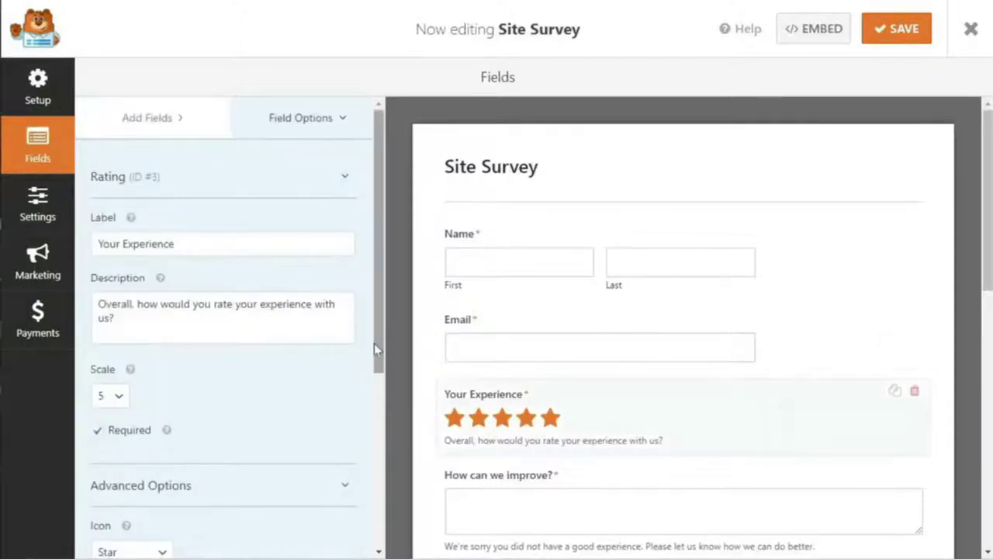
scroll(159, 315, down, 4)
click(162, 262)
click(148, 330)
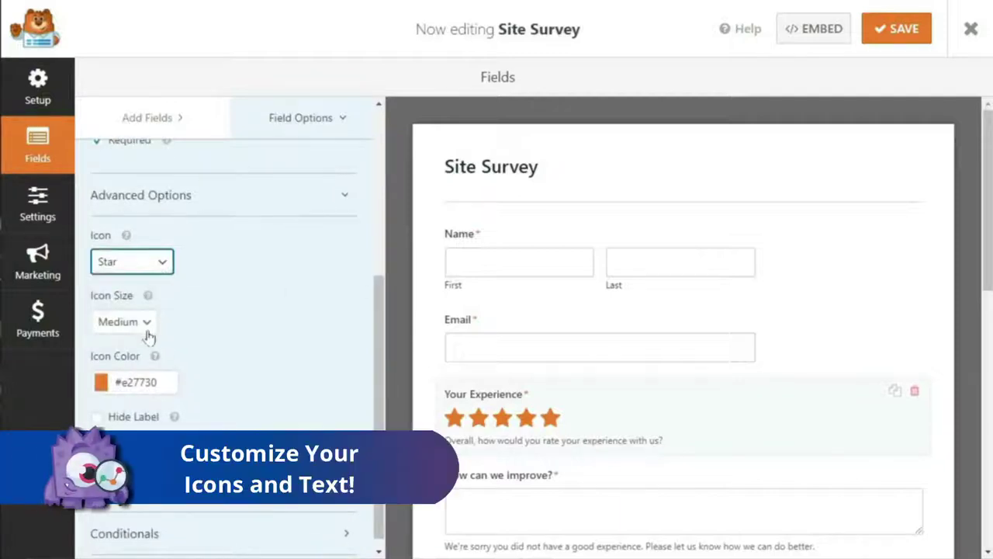
click(140, 321)
click(152, 324)
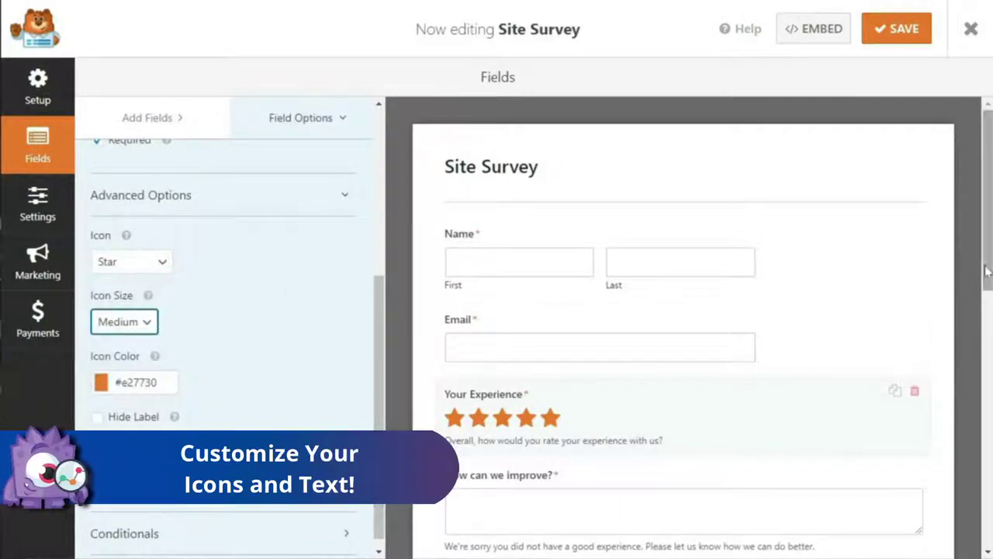
Change the first row and first column labels of the "How satisfied are you with" field to "Your Text Here".
scroll(503, 267, down, 5)
click(502, 267)
text(Your Text Here)
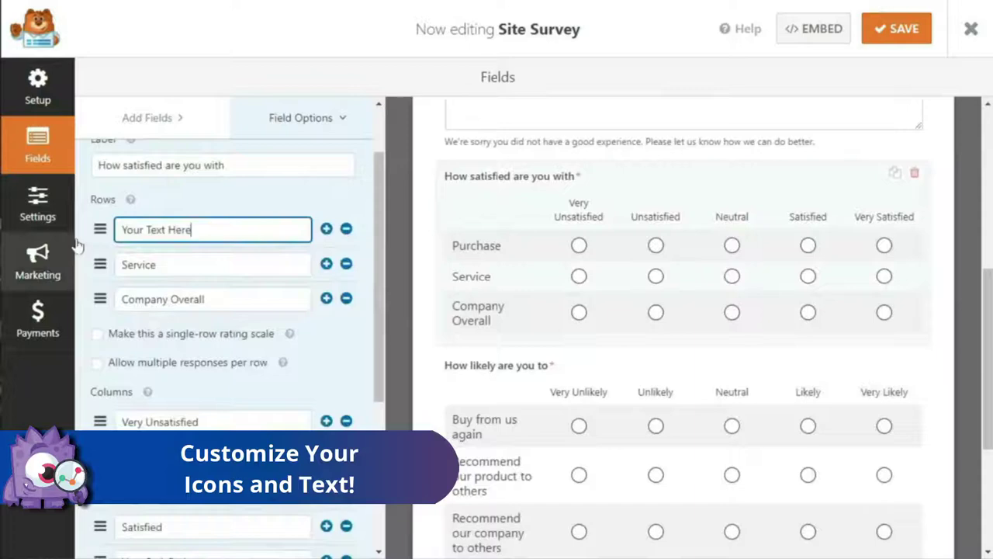
triple_click(221, 423)
text(Your Text Here)
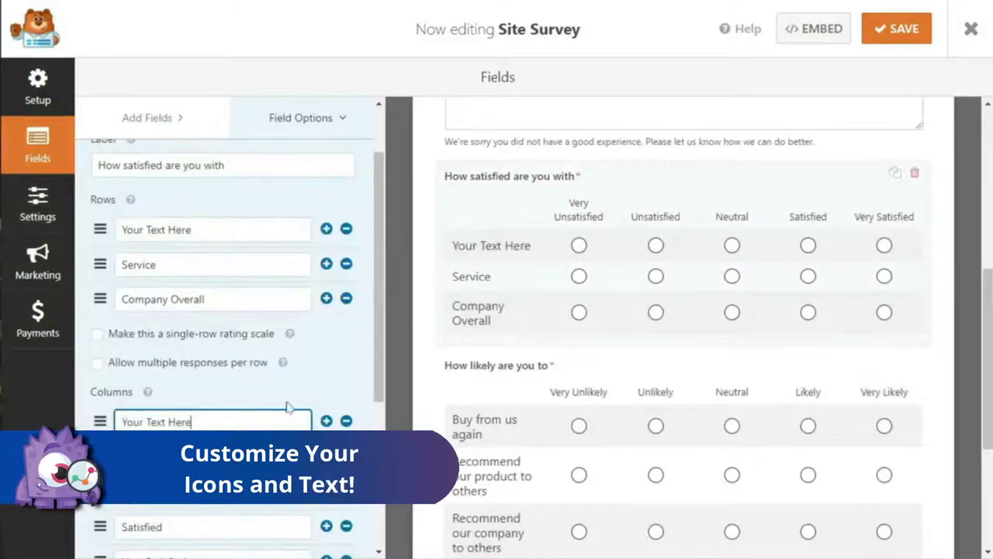
scroll(384, 400, down, 1)
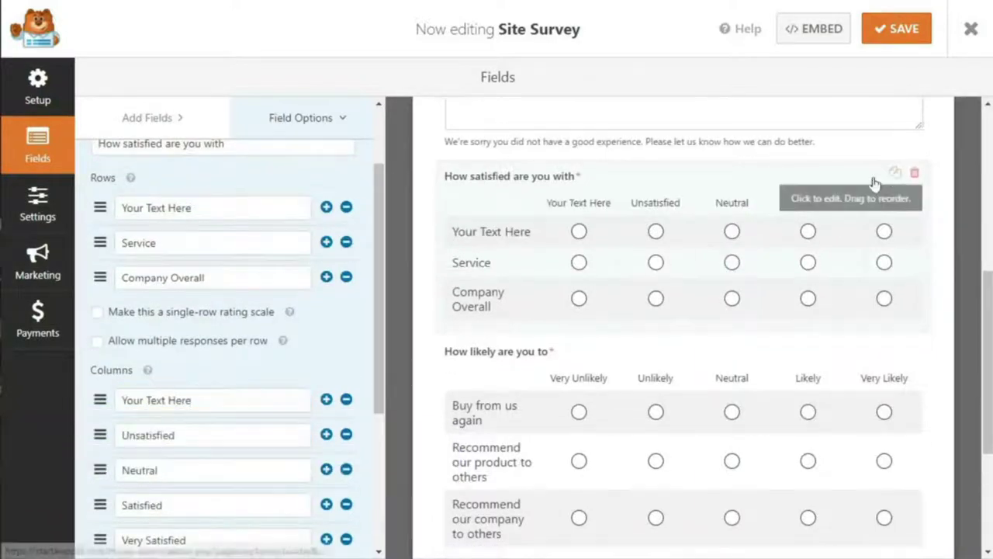
mouse_move(850, 194)
mouse_down()
mouse_move(875, 494)
mouse_move(877, 201)
mouse_up()
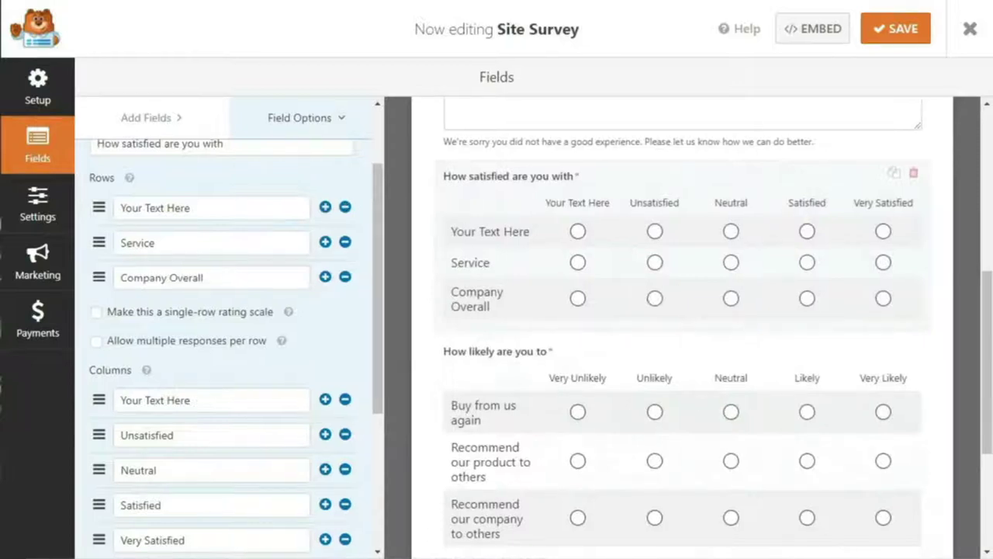
Add a Constant Contact marketing connection to the form with the nickname Survey.
click(45, 272)
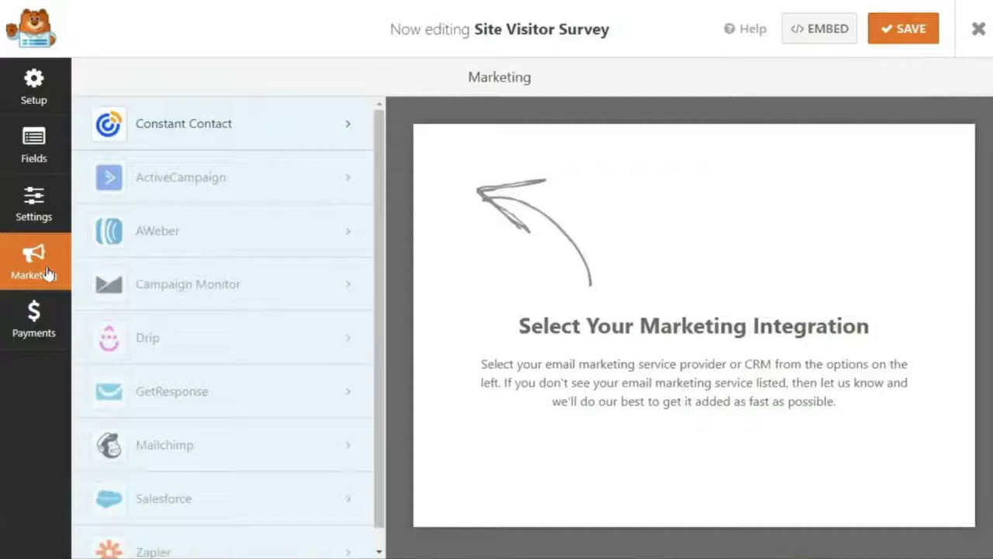
click(186, 123)
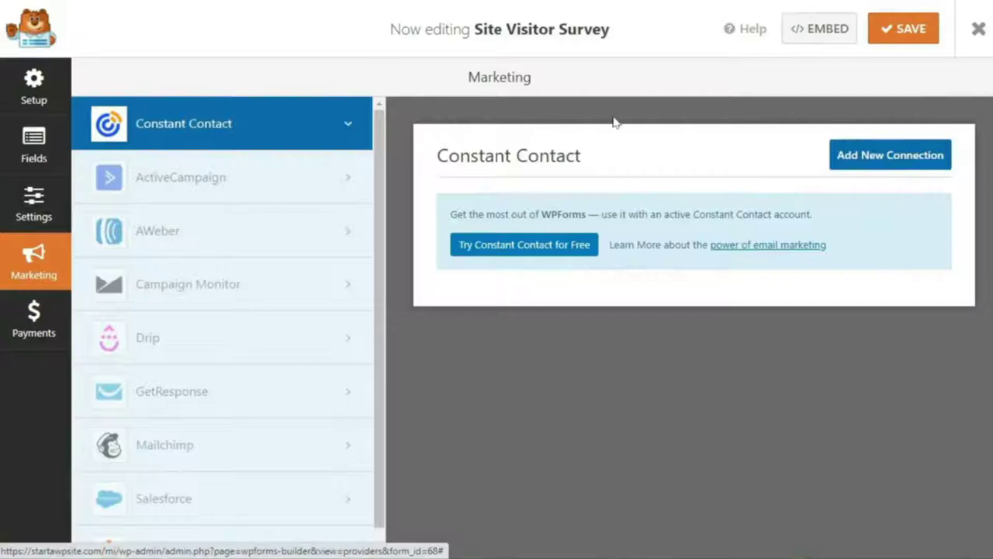
click(861, 159)
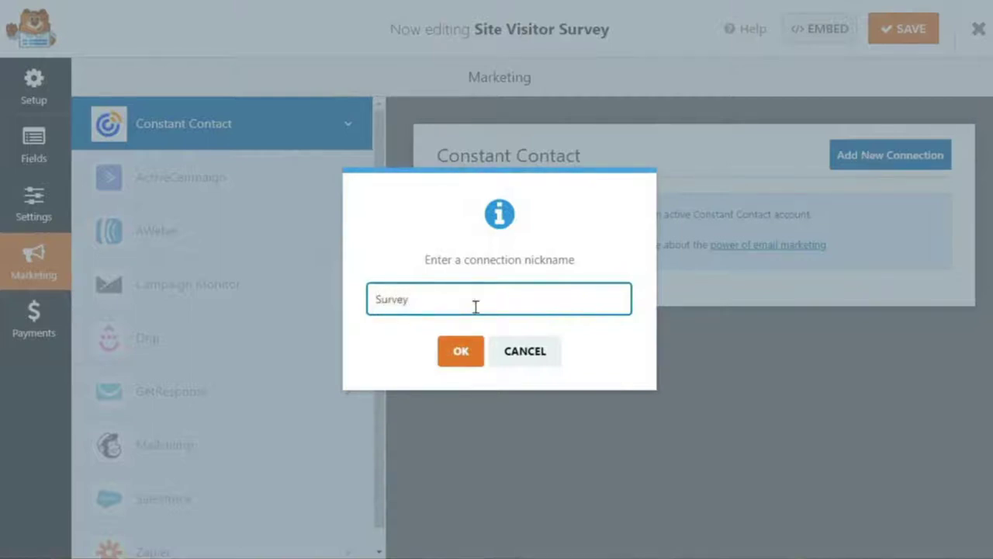
text(Survey)
click(461, 353)
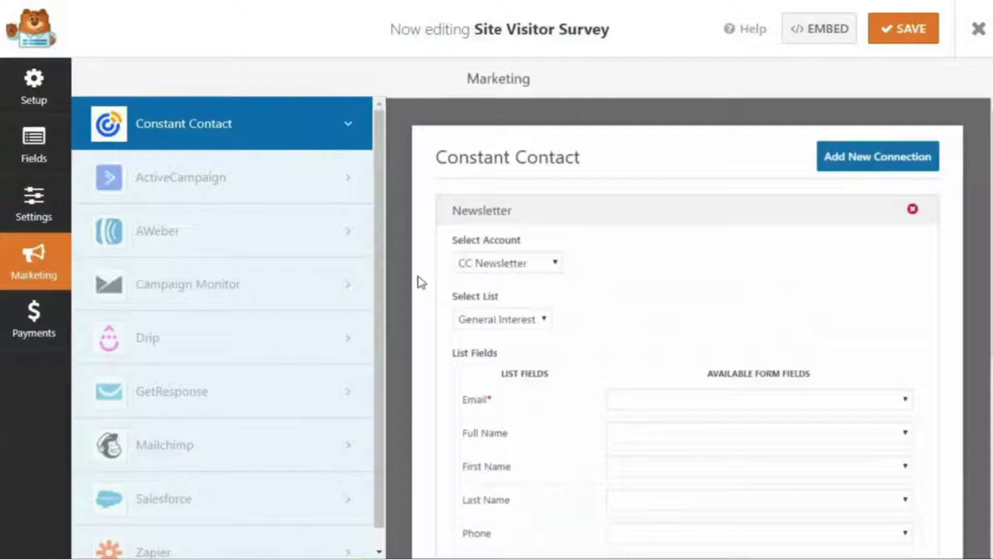
Choose the General Interest list for the Newsletter connection and map Email to E-mail and Full Name to Name (Full).
scroll(419, 281, down, 1)
click(497, 251)
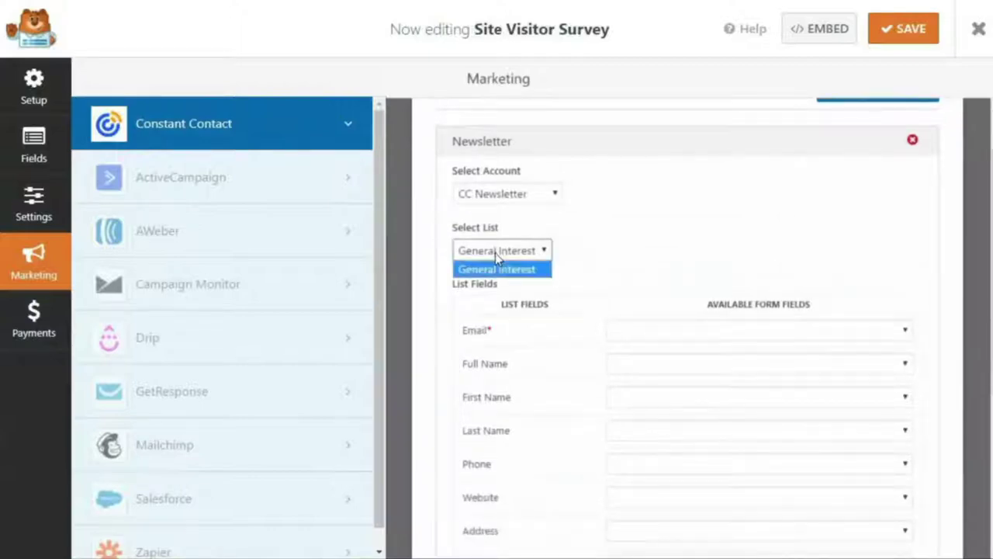
click(501, 268)
click(690, 329)
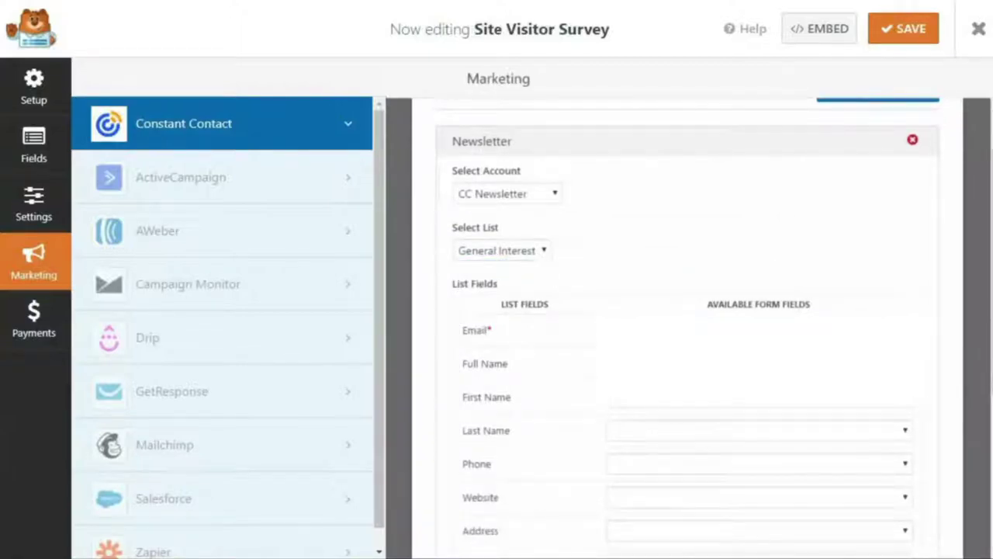
scroll(663, 305, down, 1)
click(663, 305)
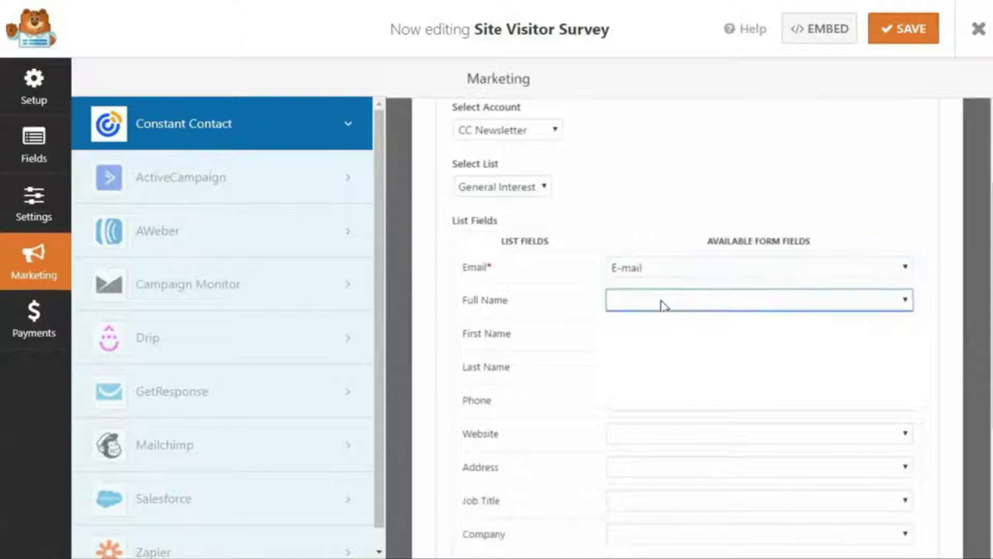
click(659, 332)
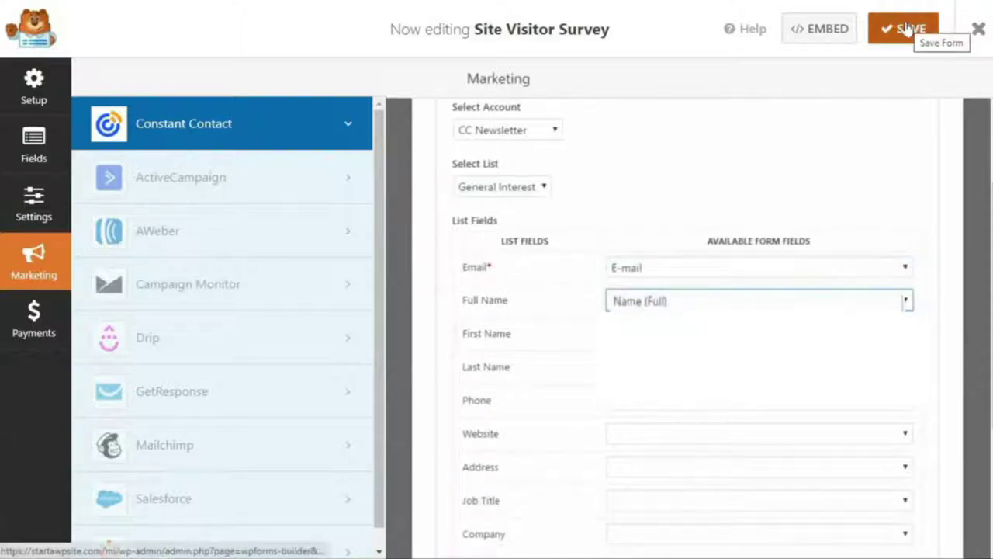
Open the survey form's embed options and show its shortcode.
click(828, 29)
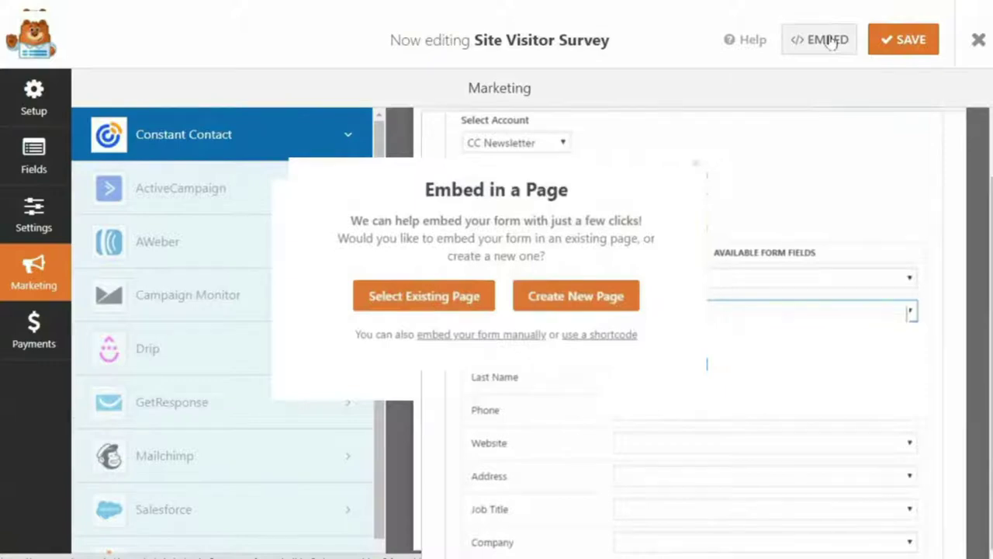
click(599, 334)
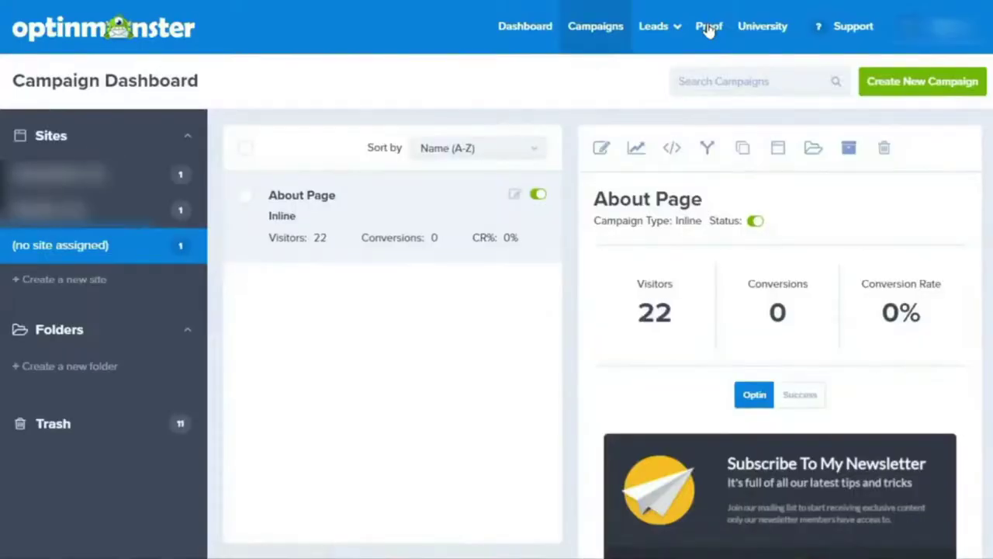
In OptinMonster, create a Popup campaign from the Canvas template, name it Site Visitor Survey Popup, and assign it to a website.
click(893, 82)
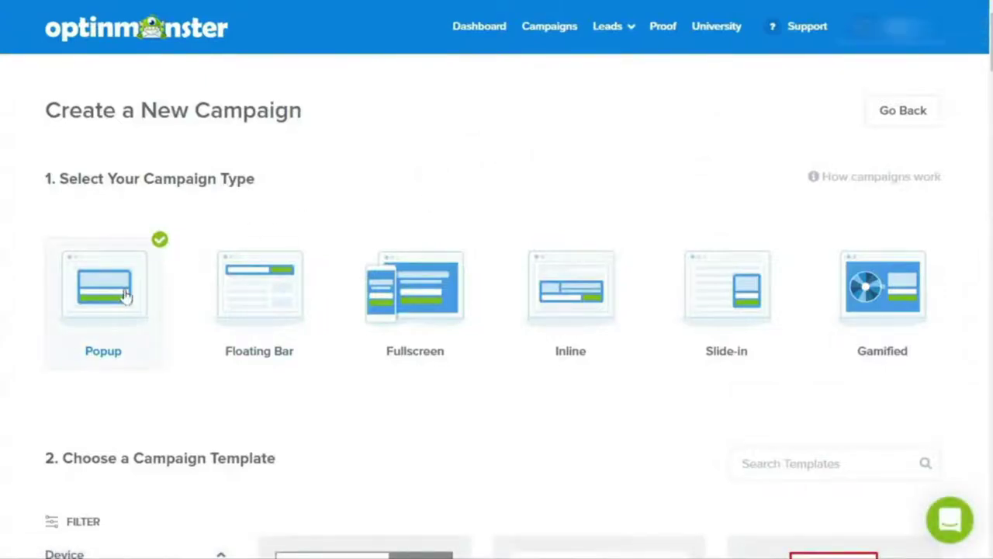
scroll(990, 51, down, 1)
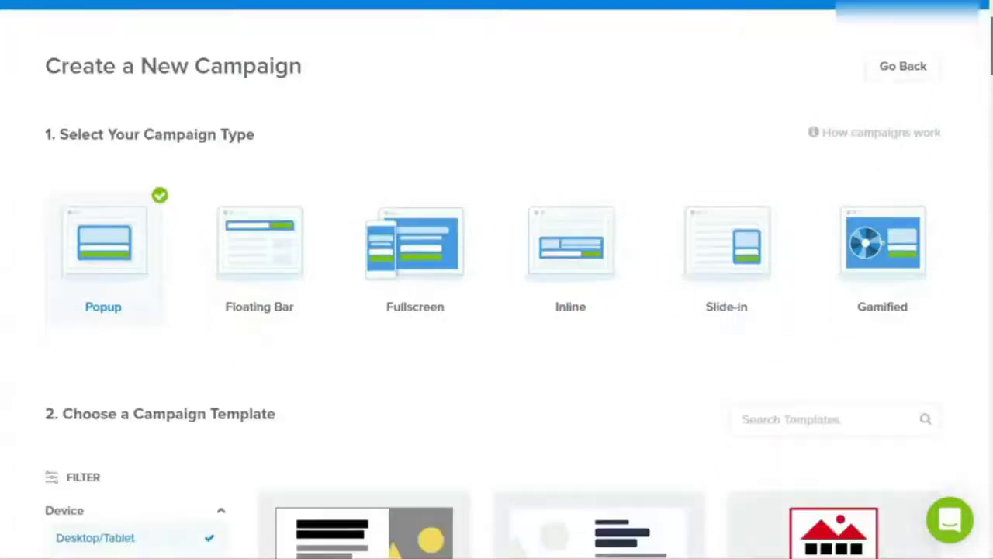
scroll(496, 310, down, 20)
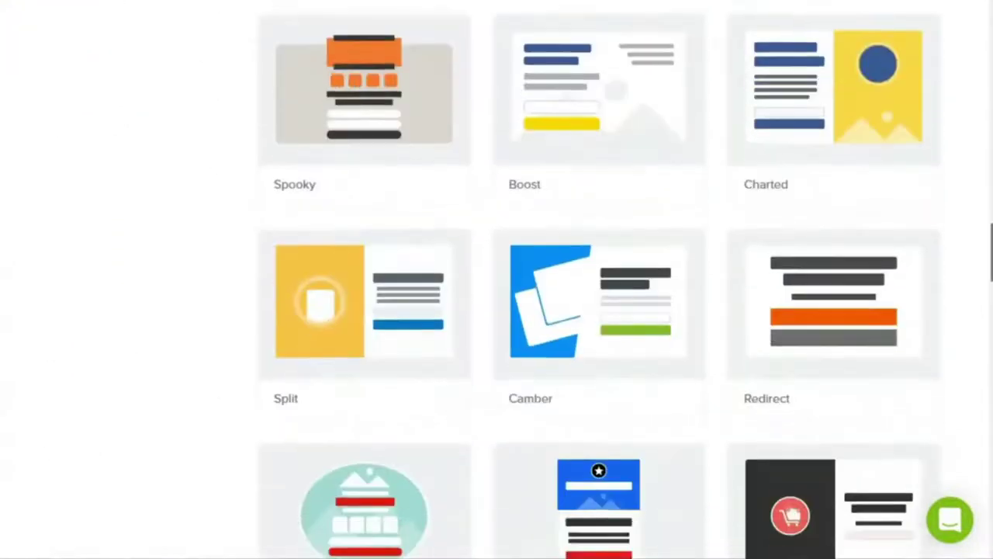
scroll(496, 311, down, 8)
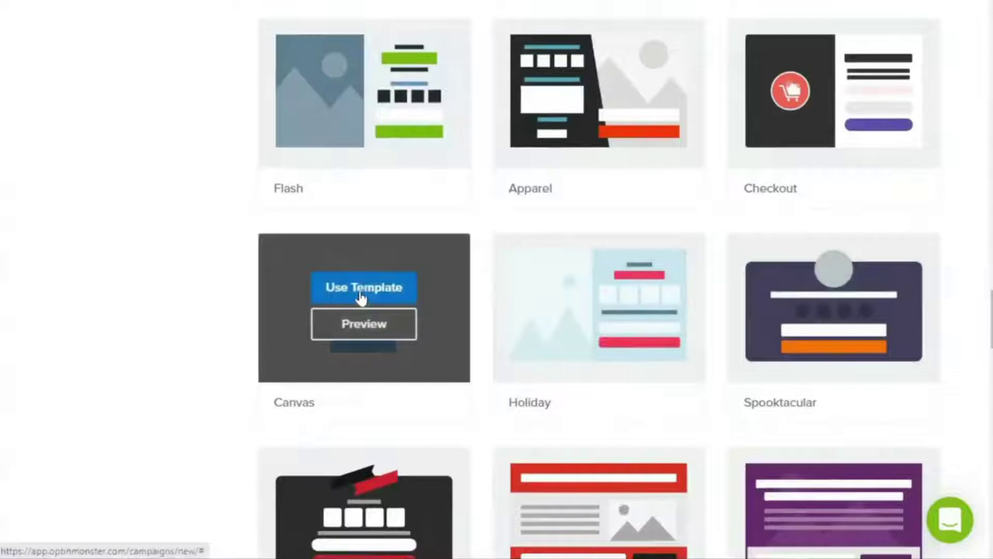
click(361, 289)
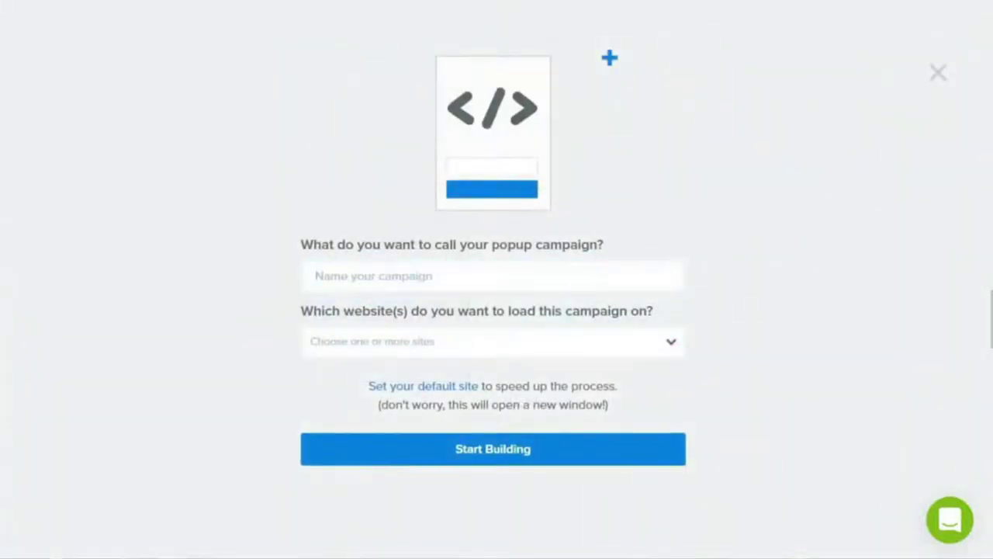
text(Site Visitor Survey Popup)
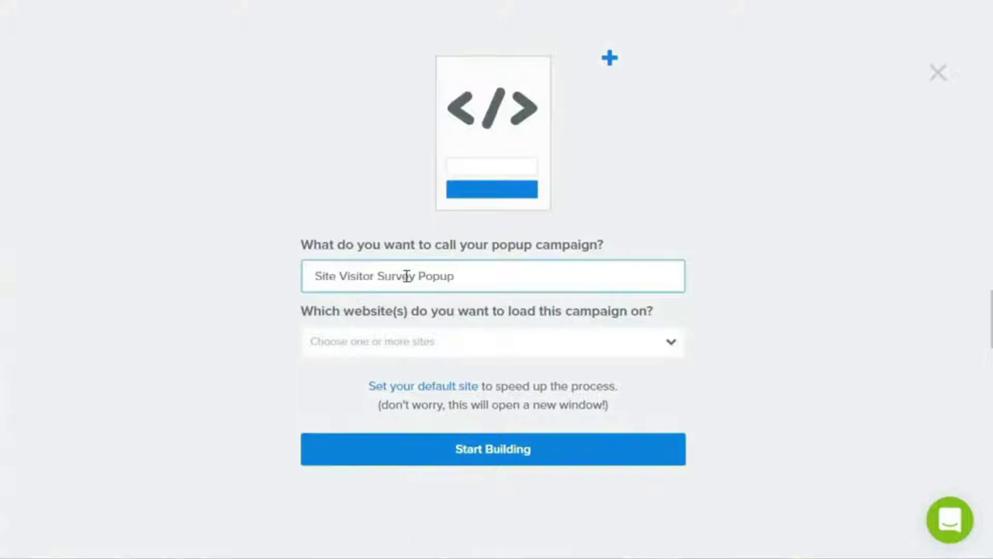
click(671, 346)
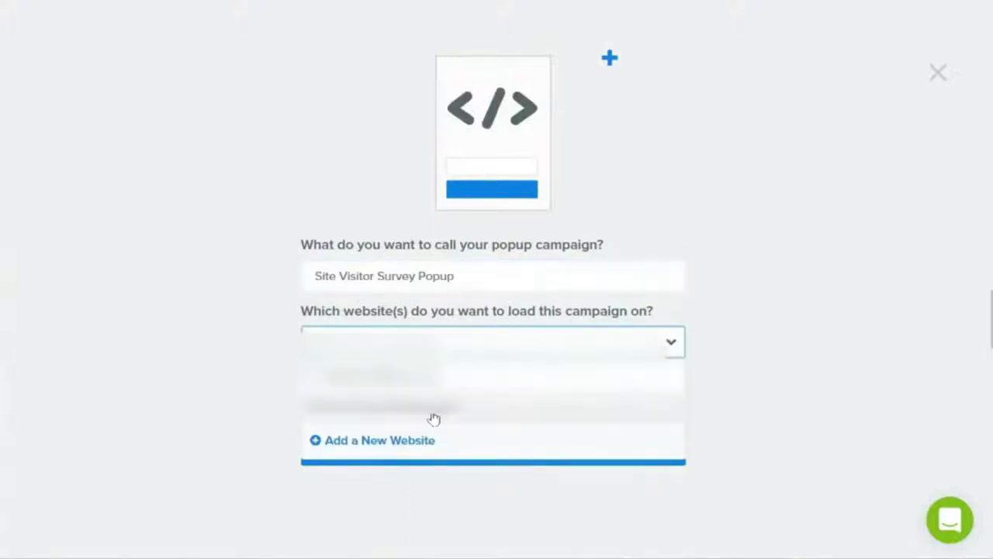
click(417, 458)
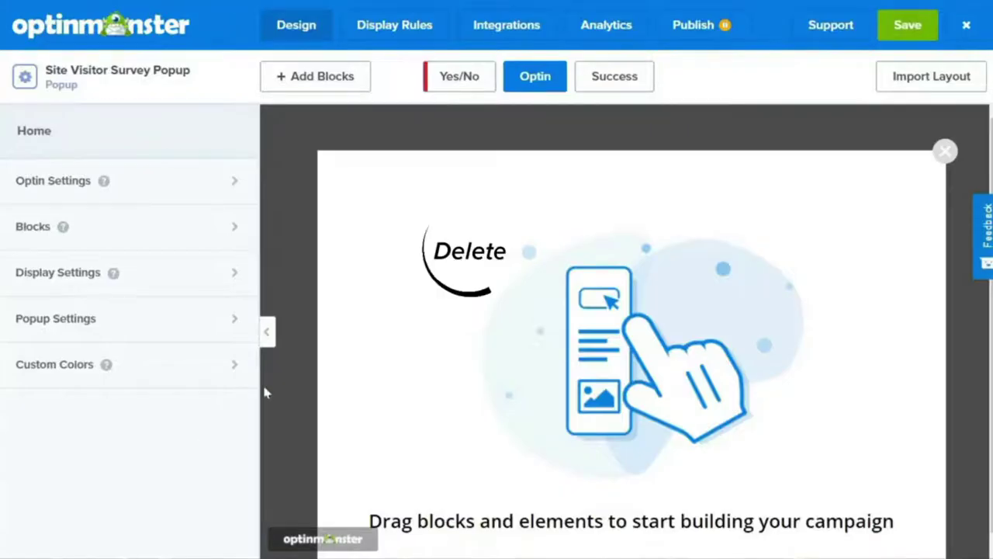
Delete the template's placeholder element and add a single-column block to the empty popup.
click(427, 200)
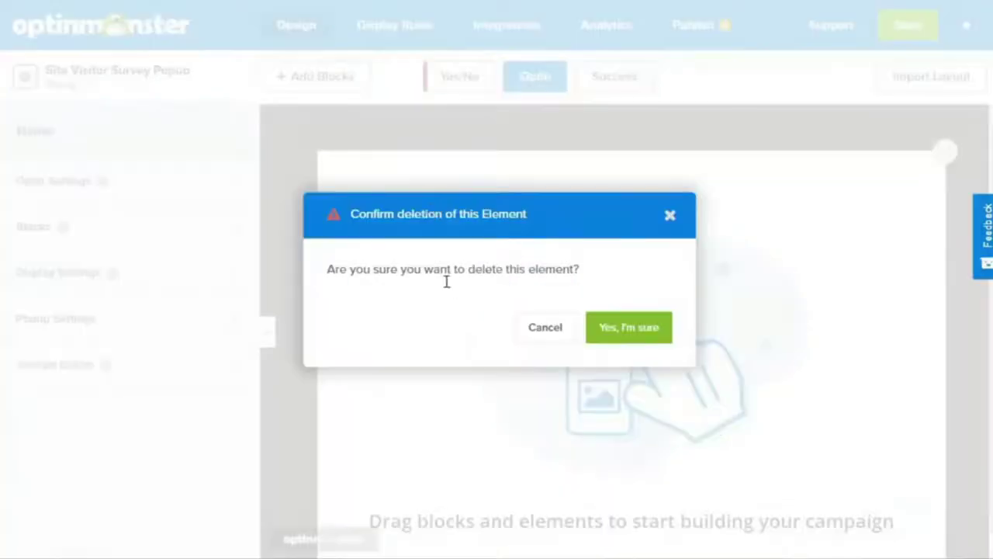
click(623, 331)
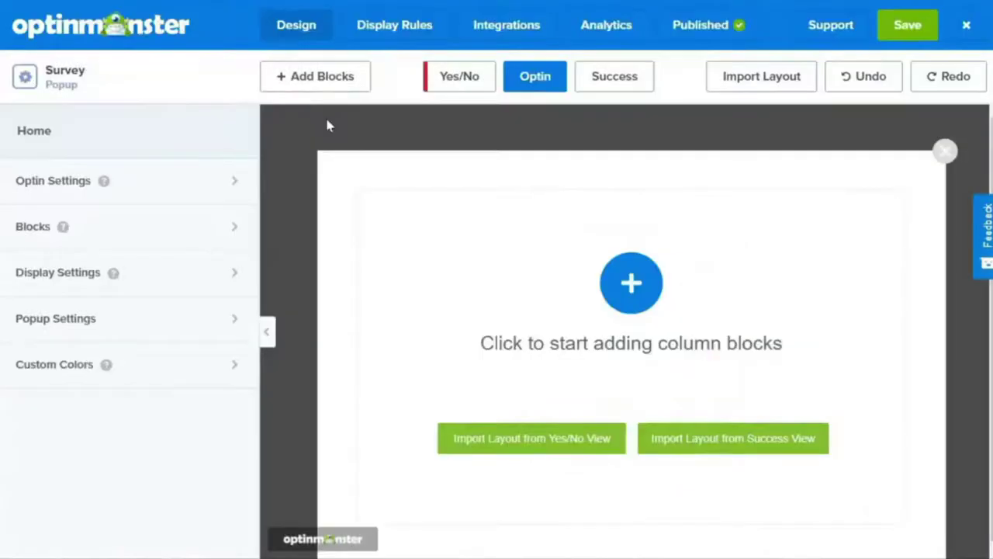
click(83, 229)
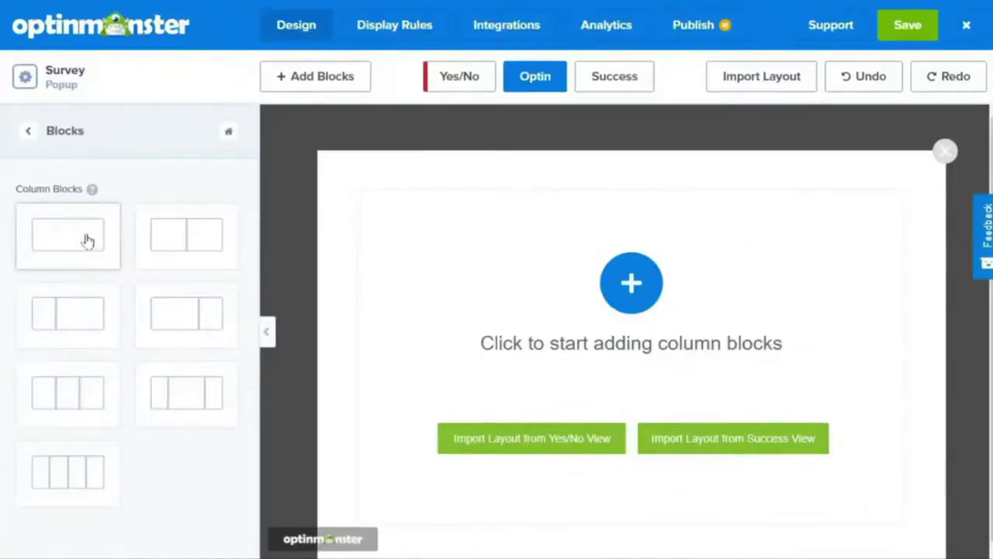
drag(85, 231, 650, 277)
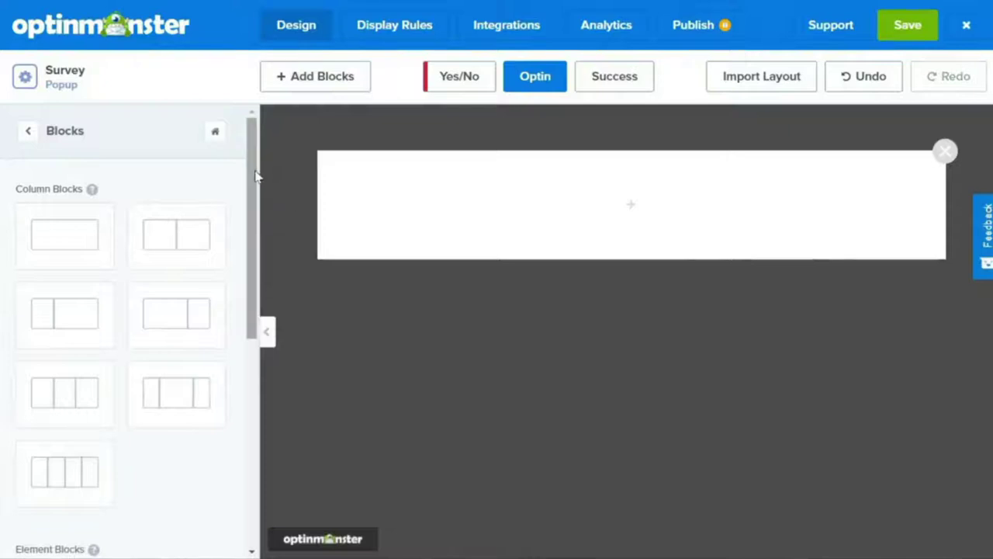
Add an HTML element to the column block with the paragraph "Before you go, can we ask a couple of quick questions?".
drag(259, 178, 259, 458)
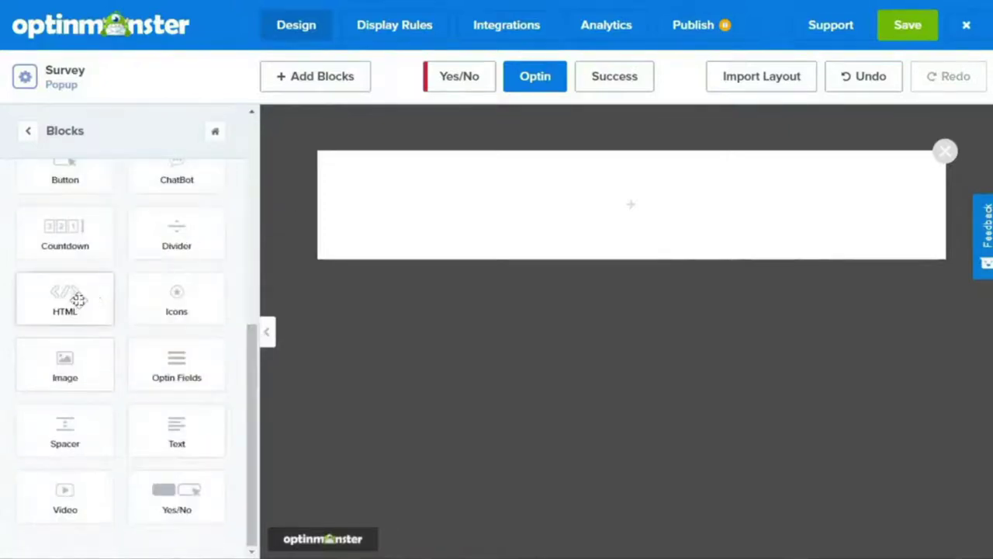
drag(77, 299, 540, 209)
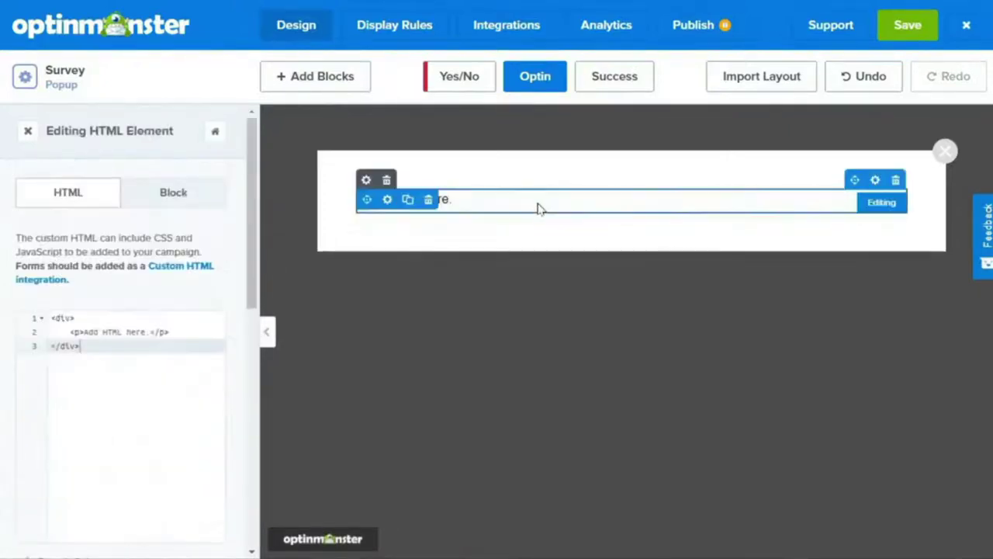
drag(84, 331, 146, 331)
key(BackSpace)
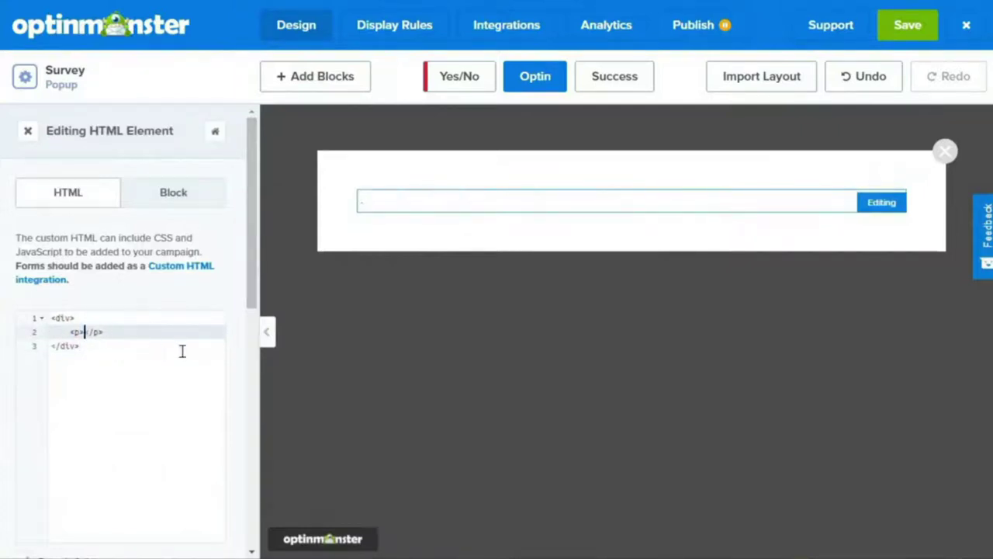
text(Before you go, can we ask a couple of quick questions?)
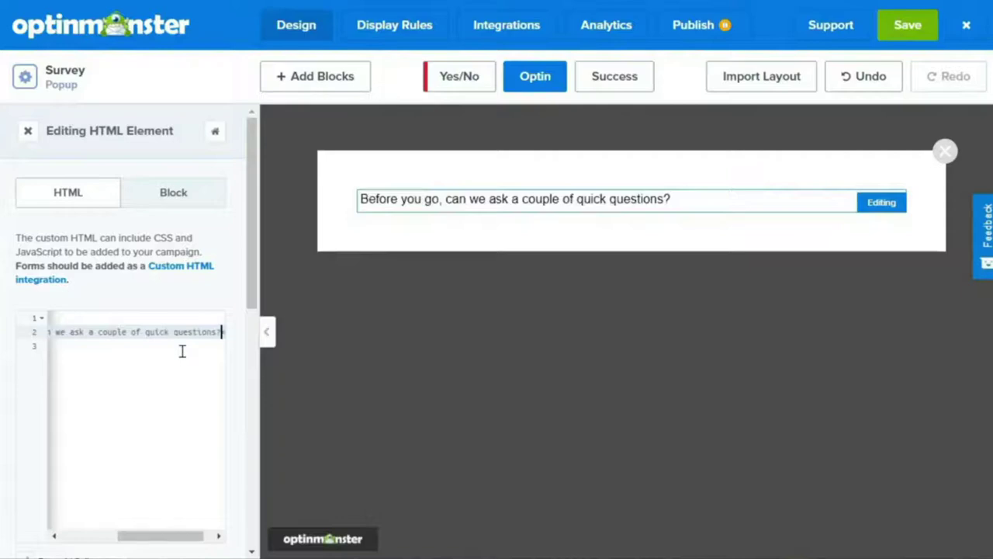
Insert the shortcode [wpforms id="68" title="false" description="false"] on a new line below the paragraph in the HTML code.
click(182, 350)
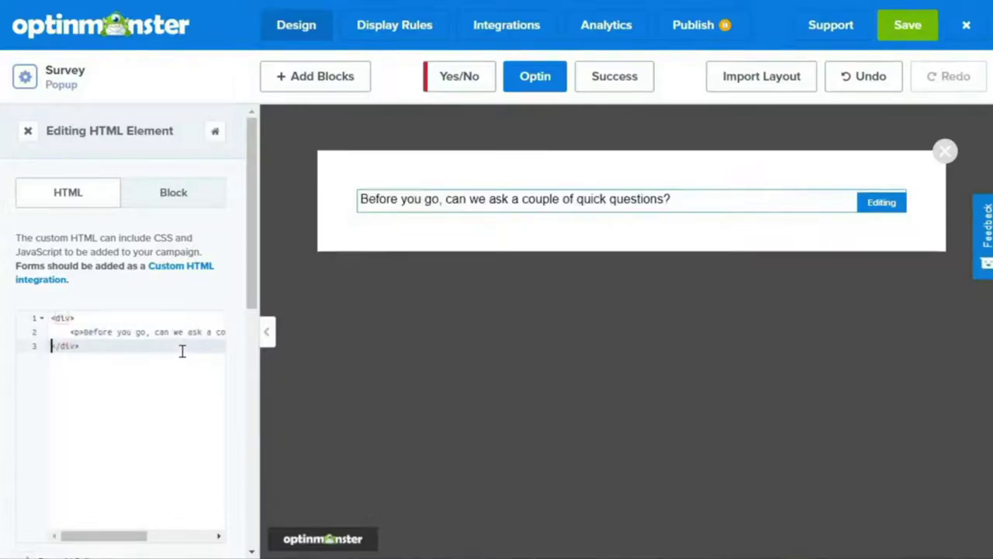
key(Return)
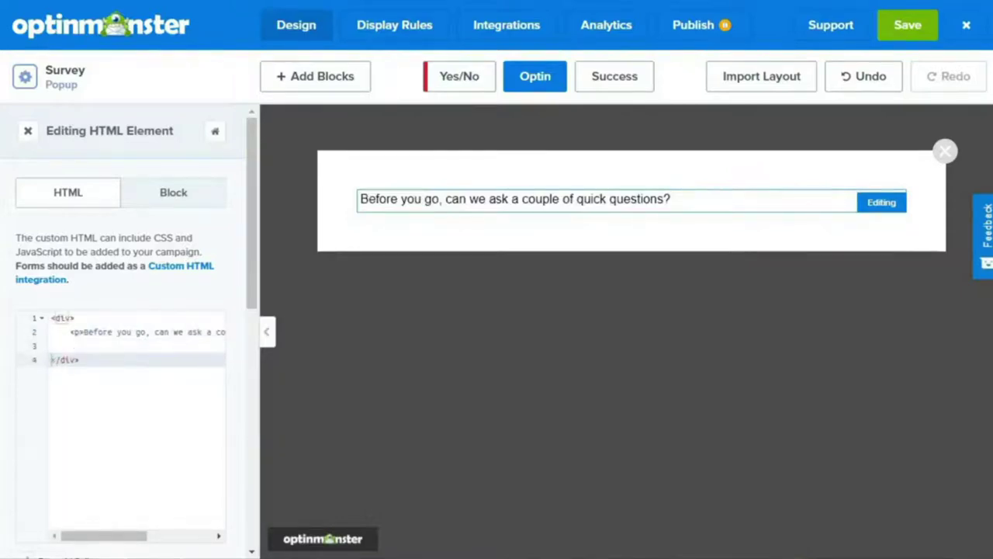
click(72, 346)
text([wpforms id="68" title="false" description="false"])
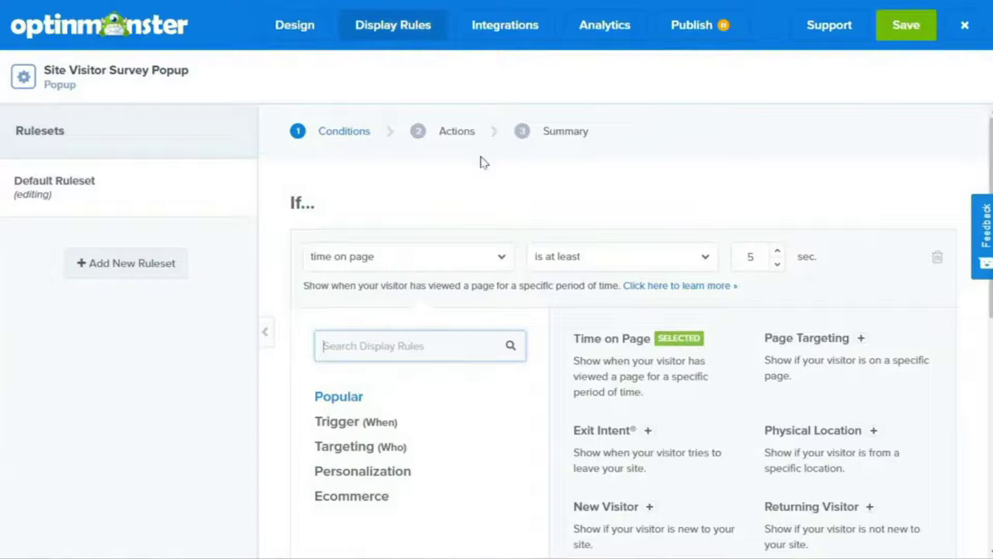
Replace the time on page condition with Exit Intent on all devices and continue to the ruleset's actions.
click(499, 258)
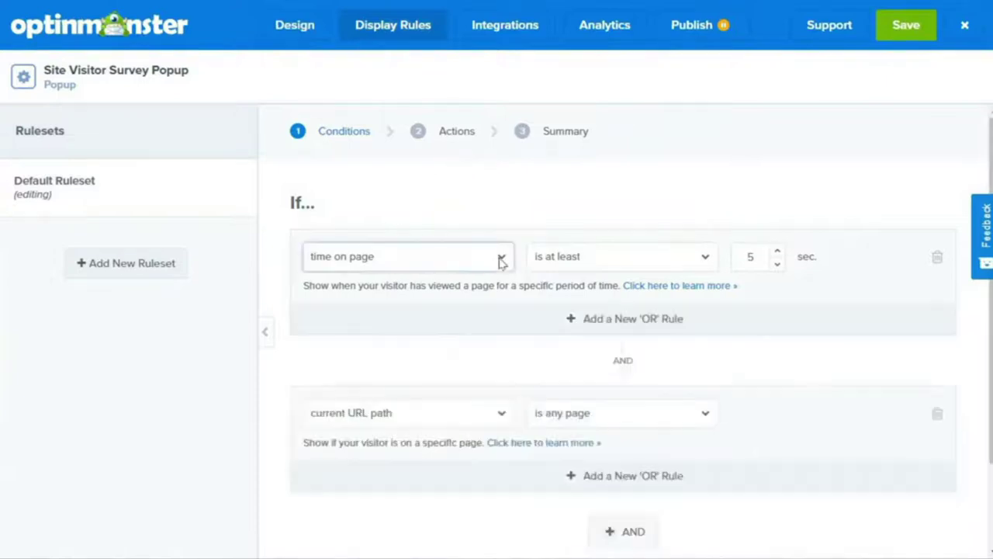
click(499, 261)
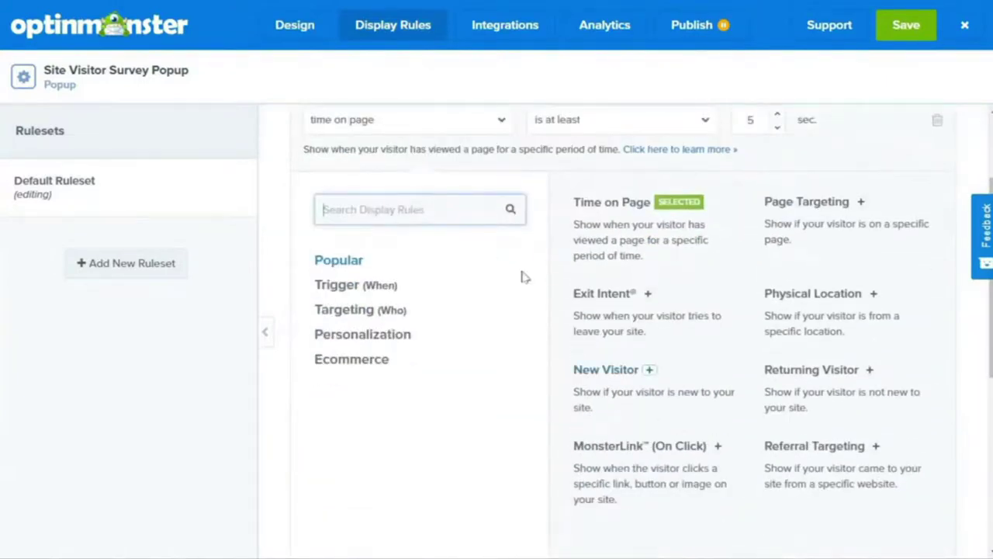
click(611, 310)
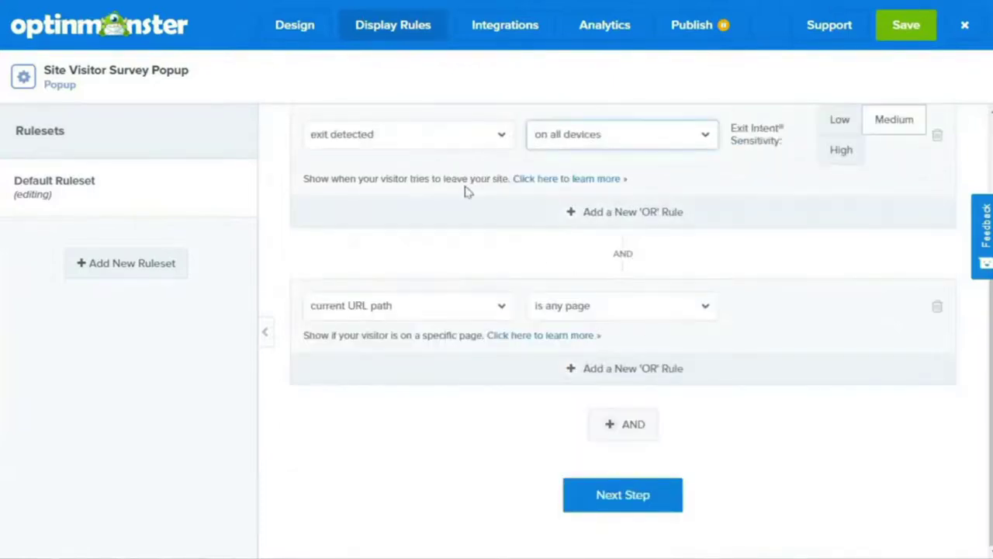
scroll(468, 190, up, 1)
scroll(468, 191, up, 1)
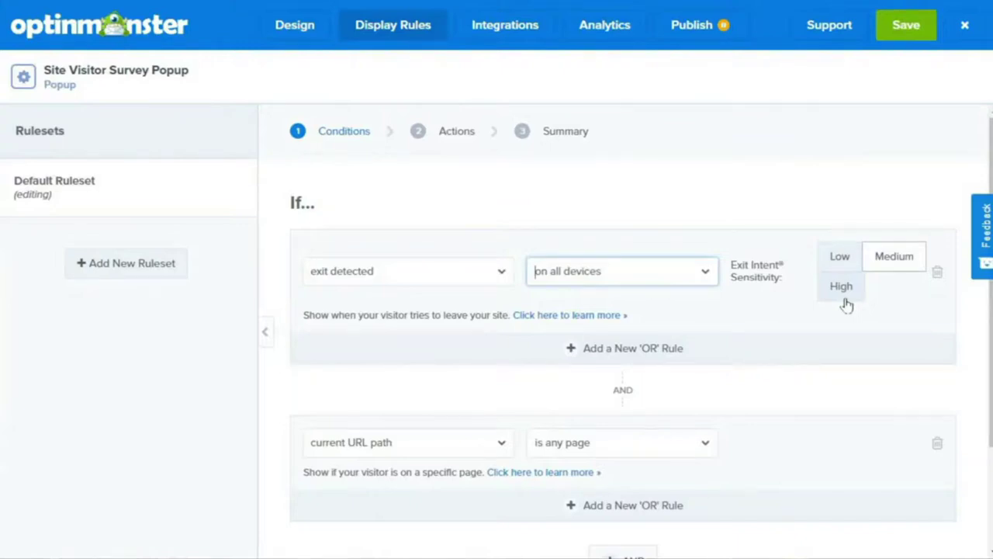
scroll(768, 395, down, 1)
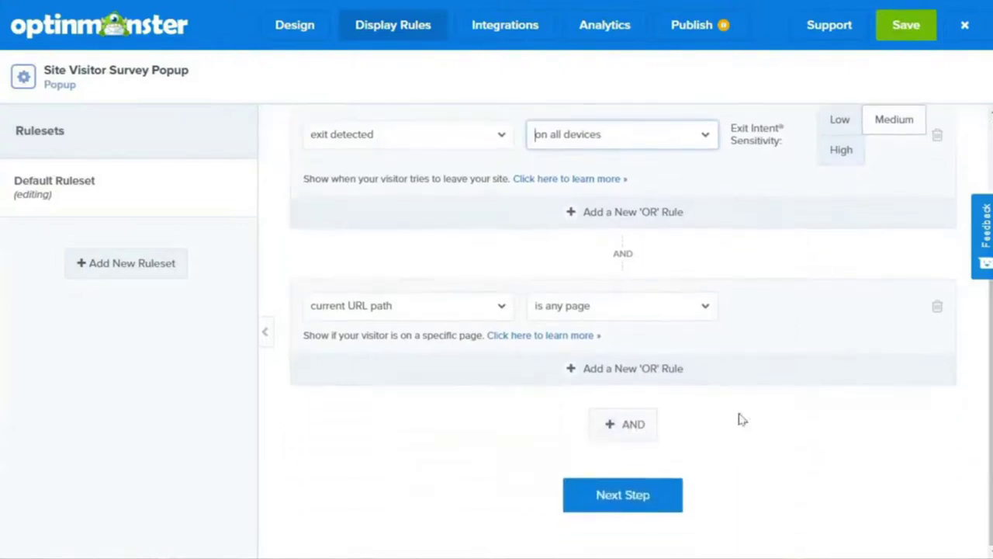
click(658, 493)
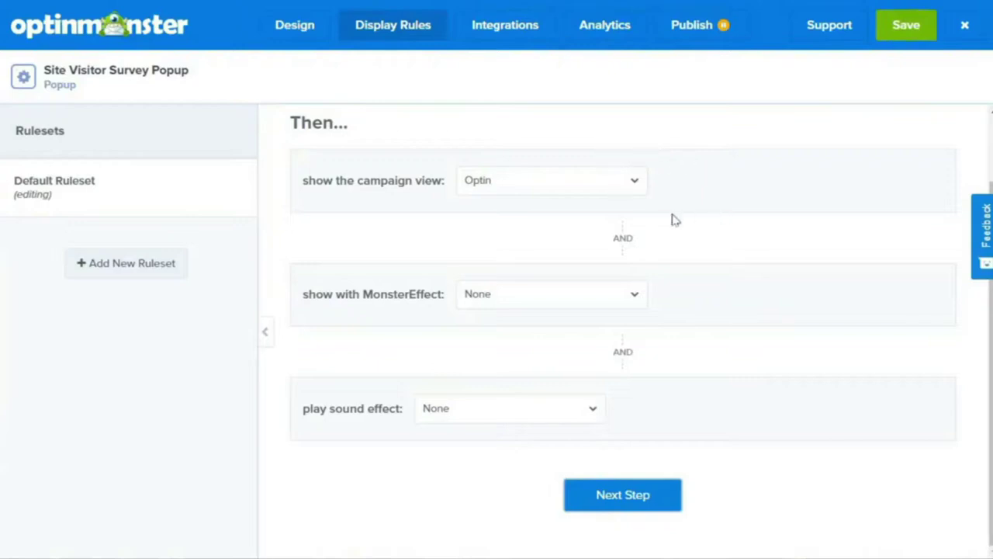
Set the ruleset's MonsterEffect to Bounce and its sound effect to Ping.
click(638, 296)
click(527, 351)
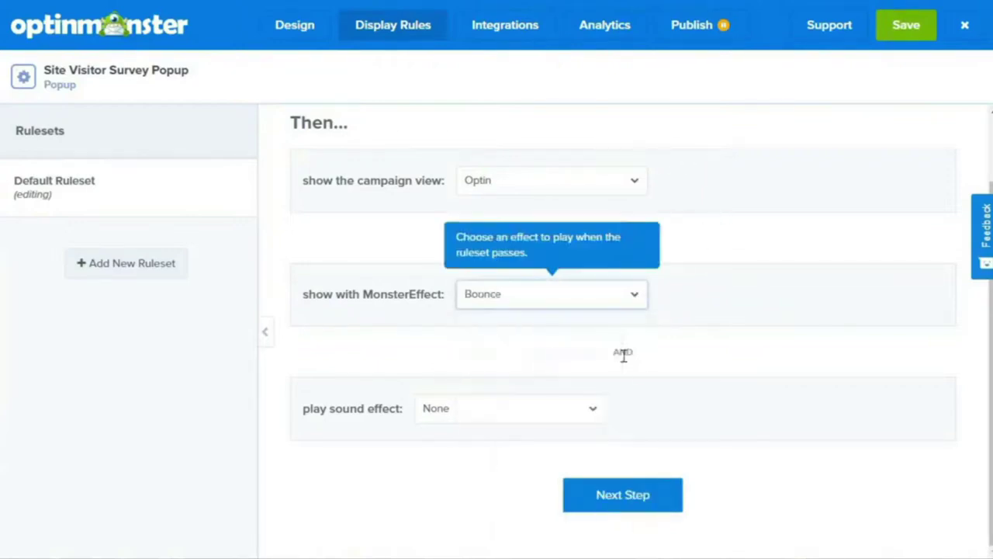
click(595, 411)
click(505, 464)
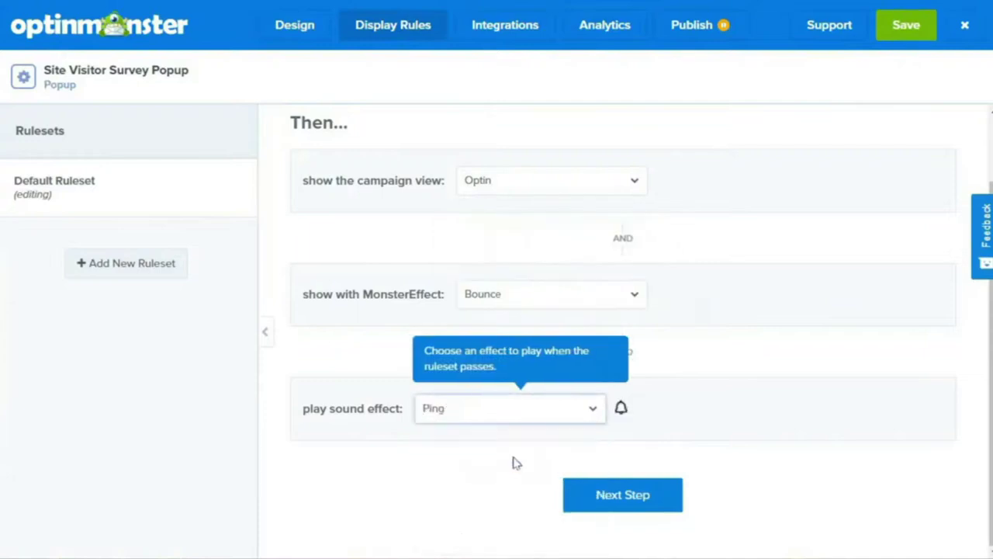
Finish the ruleset's actions and set the Site Visitor Survey Popup campaign's publish status to Publish.
click(634, 494)
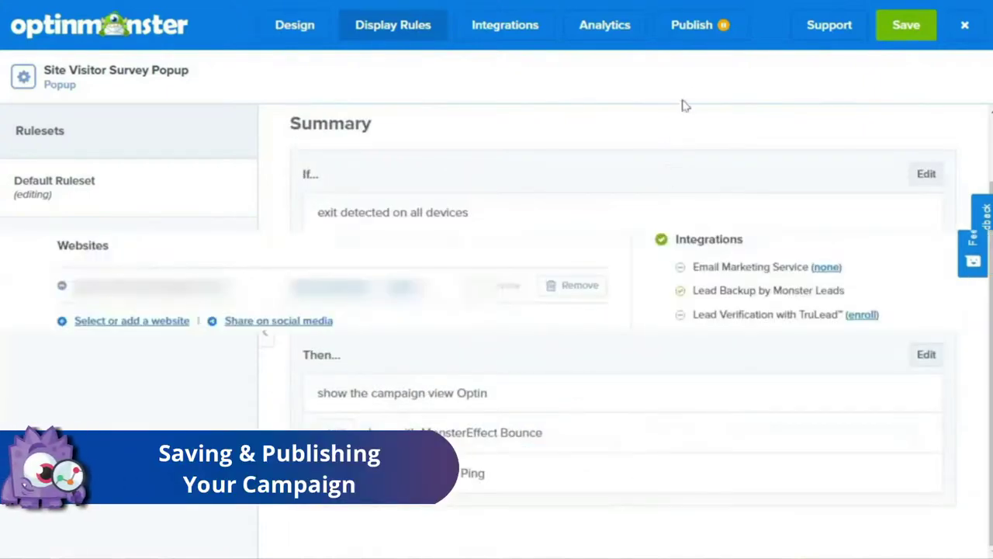
click(691, 25)
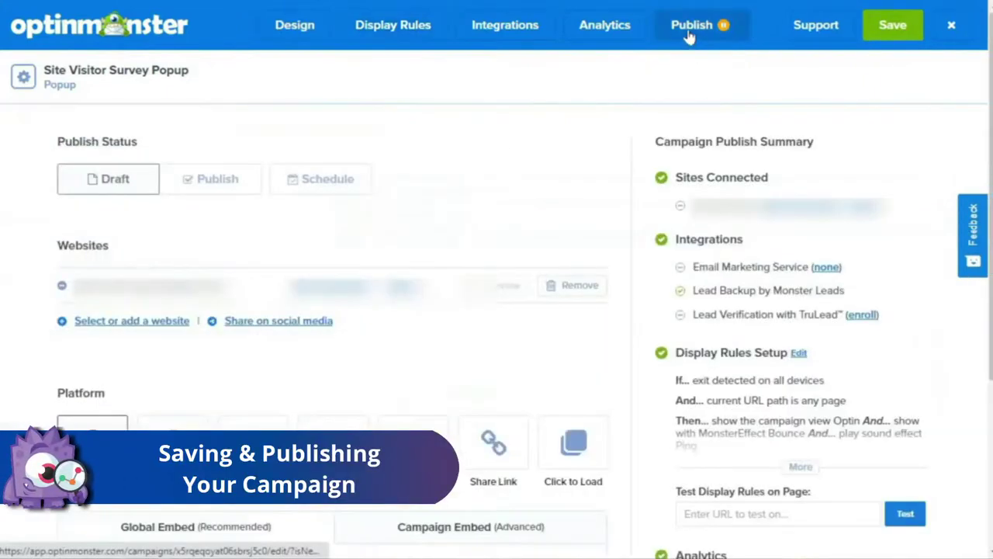
click(207, 179)
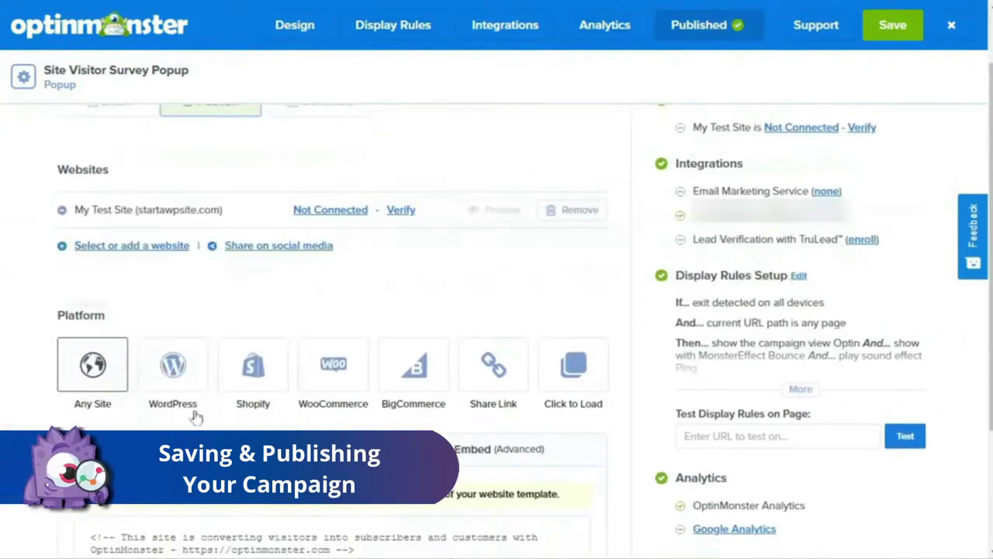
scroll(187, 373, down, 3)
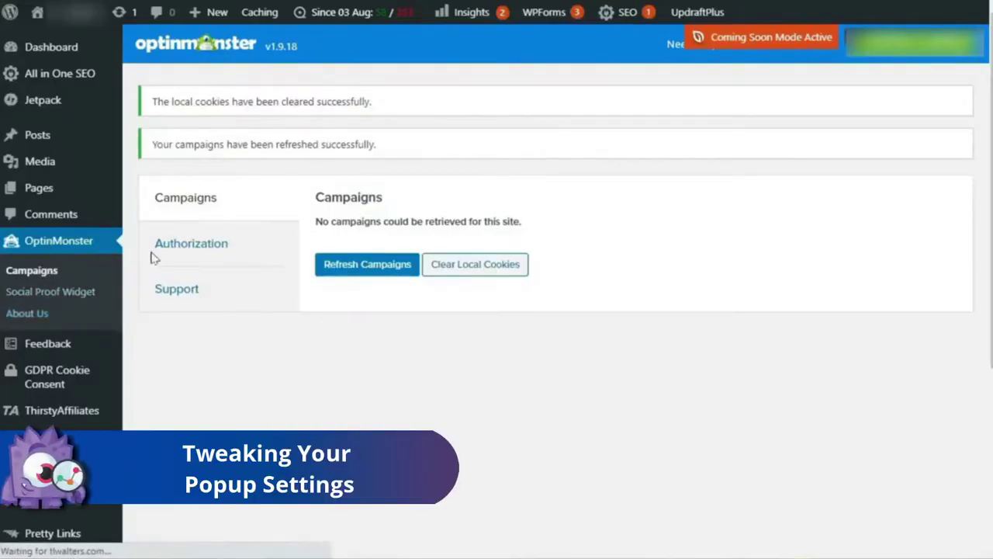
Refresh the campaigns in the WordPress OptinMonster plugin and open the output settings of the Survey campaign.
click(380, 268)
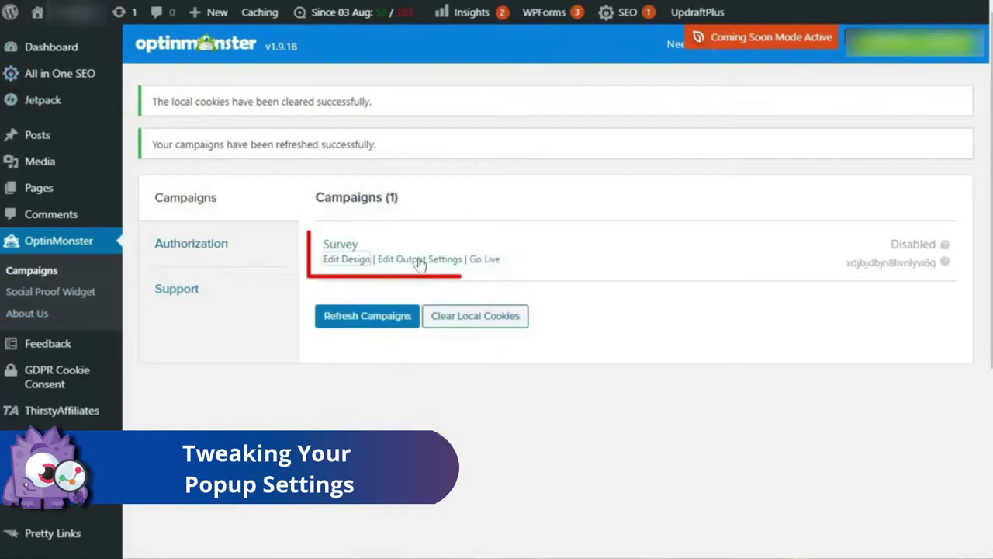
click(419, 260)
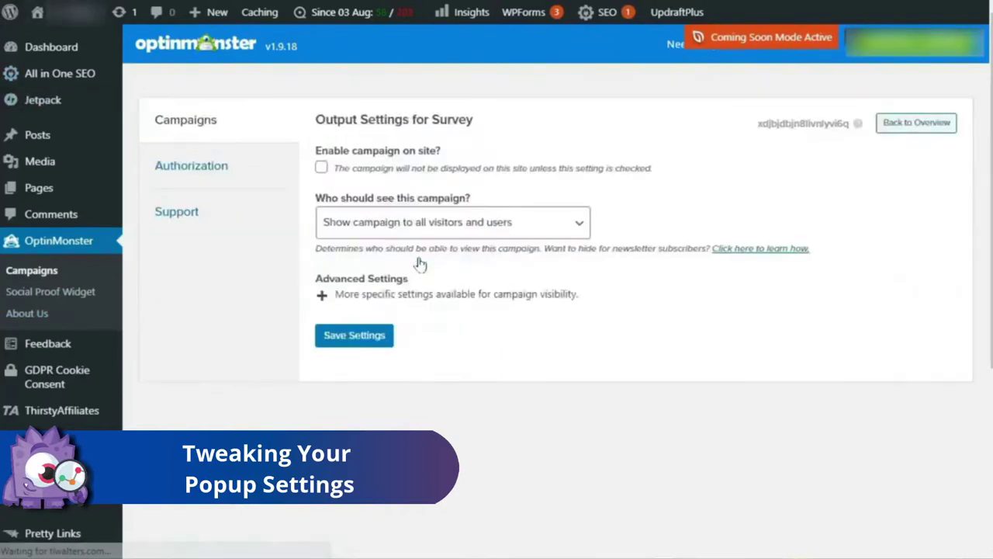
Review the audience choices for who should see the campaign and expand the advanced visibility settings to examine their loading options.
click(579, 224)
key(Down)
key(Down)
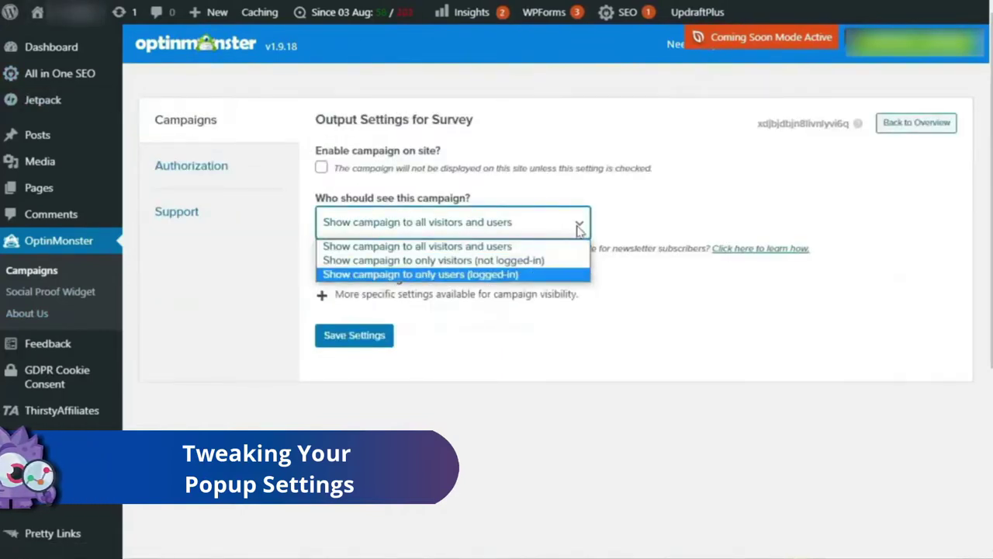
click(680, 292)
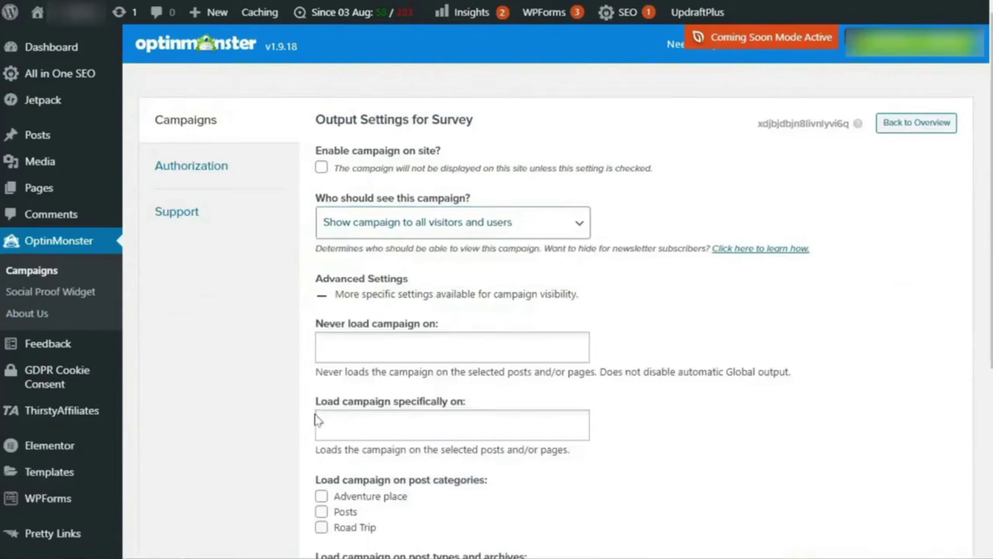
scroll(318, 420, down, 3)
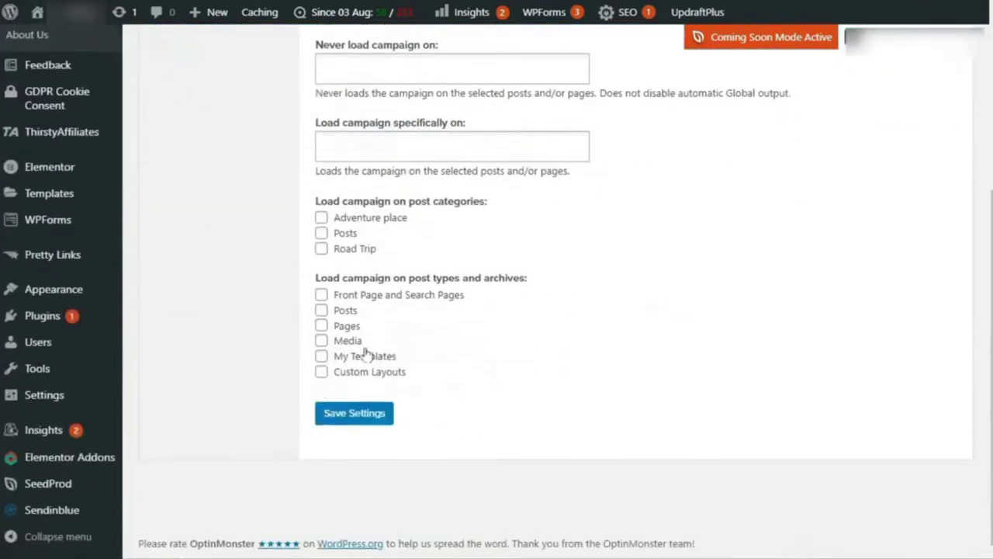
scroll(533, 408, up, 3)
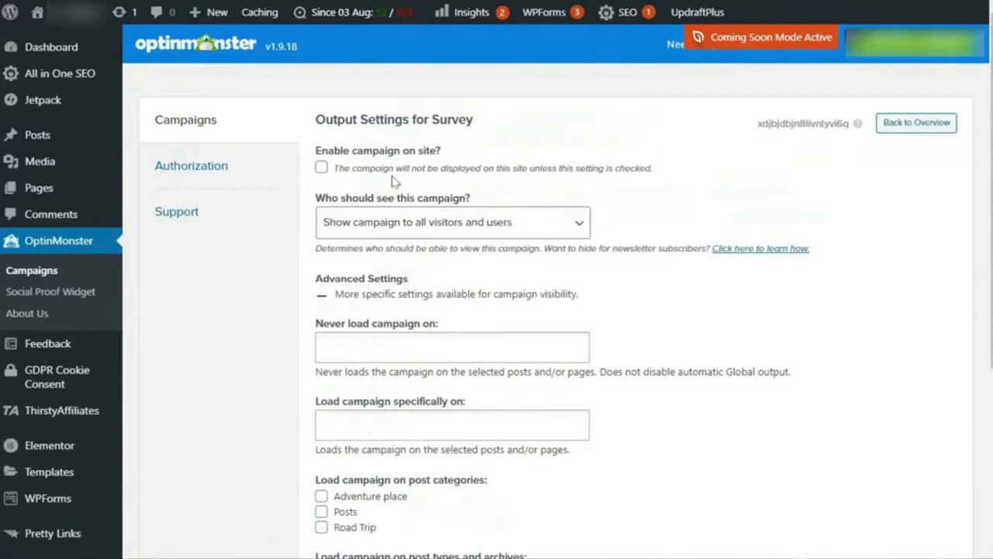
Enable the Survey campaign on the site and save its output settings.
click(321, 171)
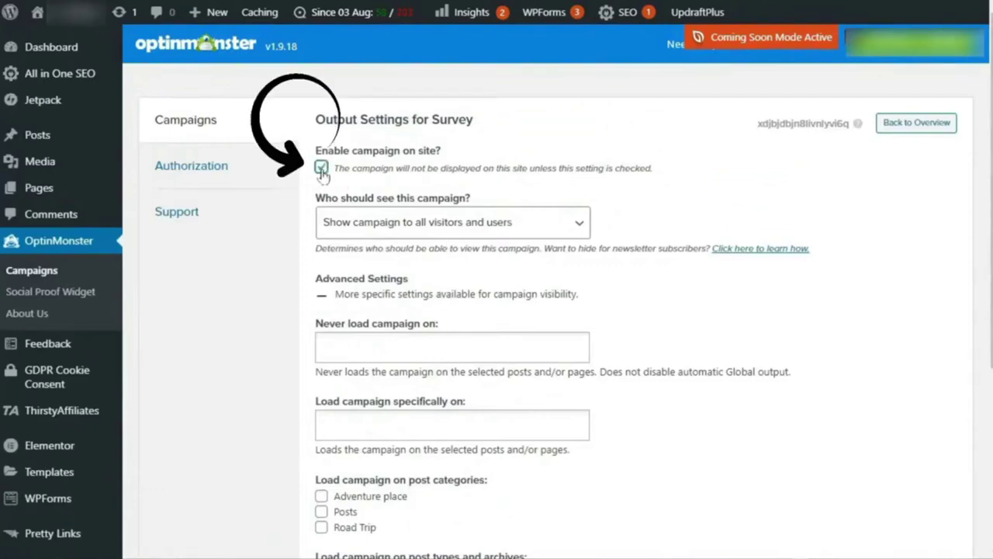
scroll(656, 245, down, 3)
click(349, 412)
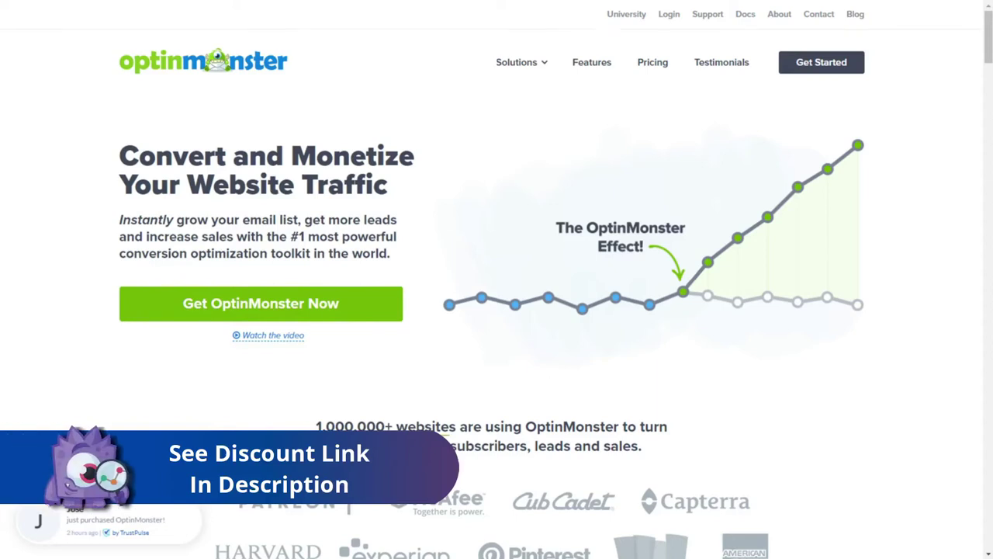
scroll(496, 280, down, 2)
scroll(496, 279, down, 4)
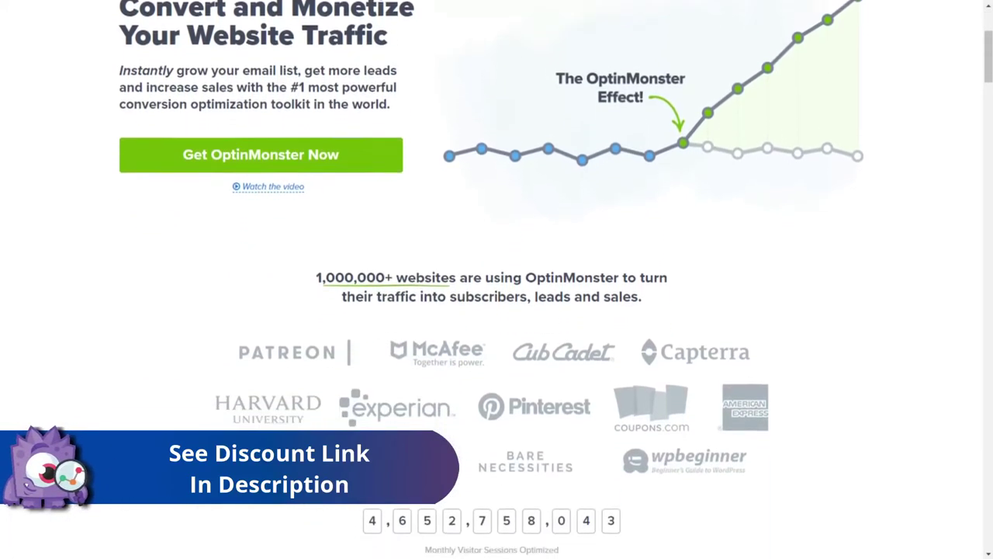
scroll(496, 279, down, 4)
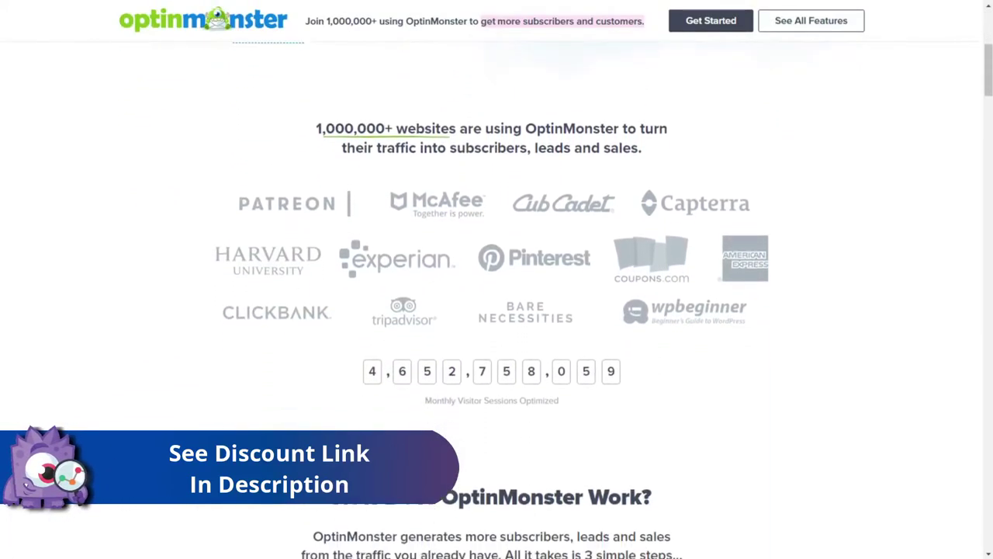
scroll(496, 280, down, 4)
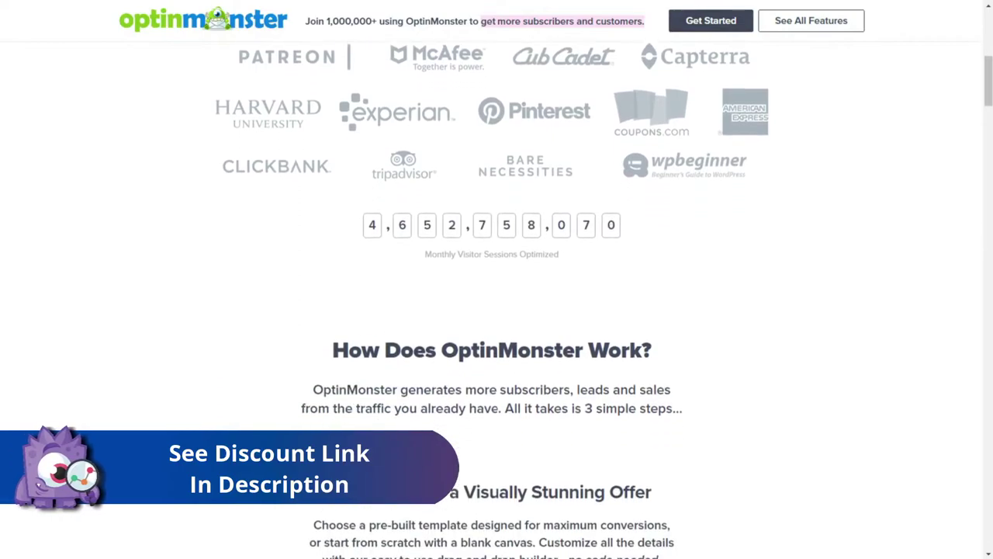
scroll(496, 279, down, 4)
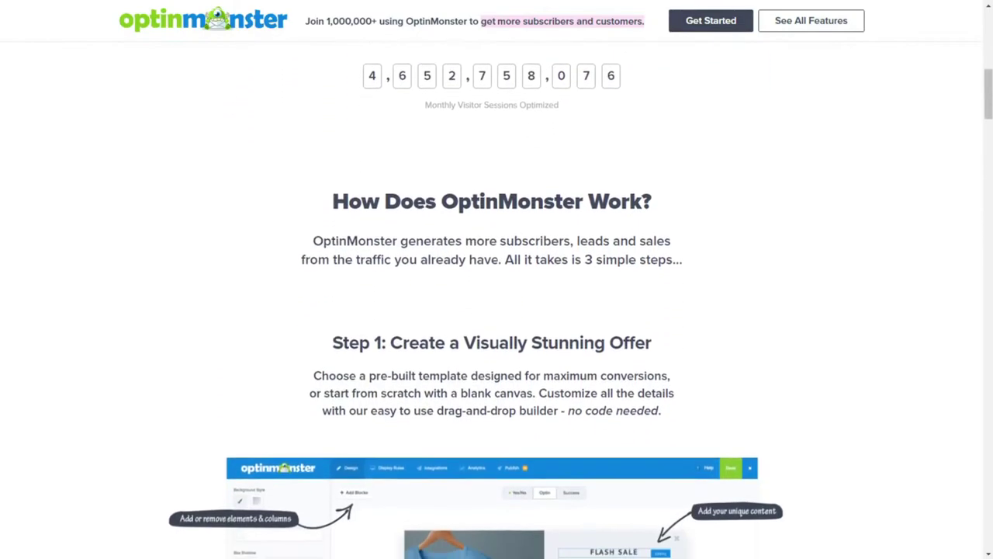